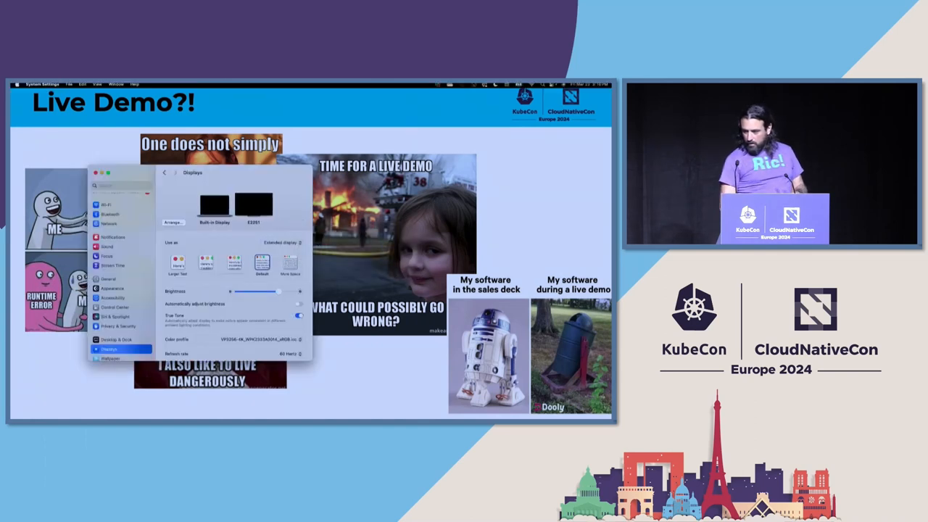
Set the external display to 'Mirror for E2251' so the laptop screen is mirrored
{"action": "left_click", "coordinate": [294, 243]}
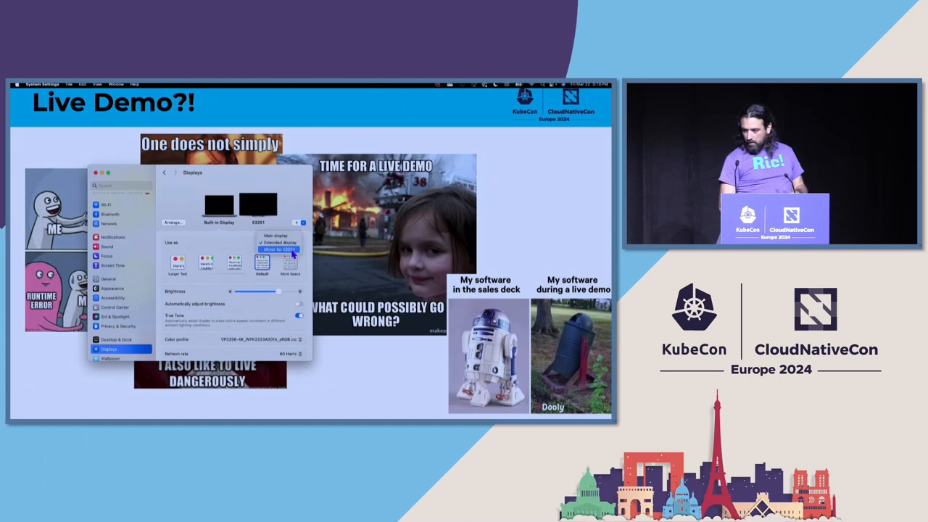
{"action": "left_click", "coordinate": [293, 251]}
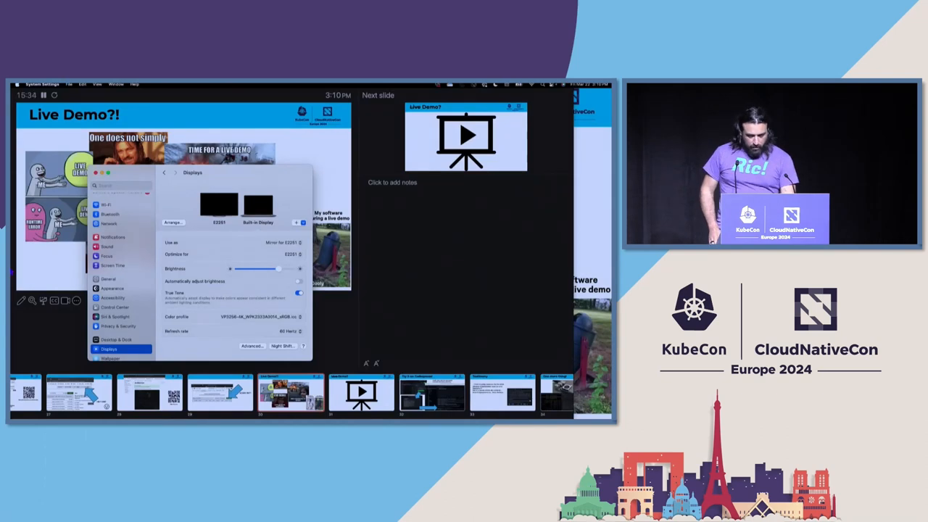
Switch to the VM terminal, clear it to a fresh prompt and enlarge its font
{"action": "key", "text": "super+Tab"}
{"action": "key", "text": "super+Tab"}
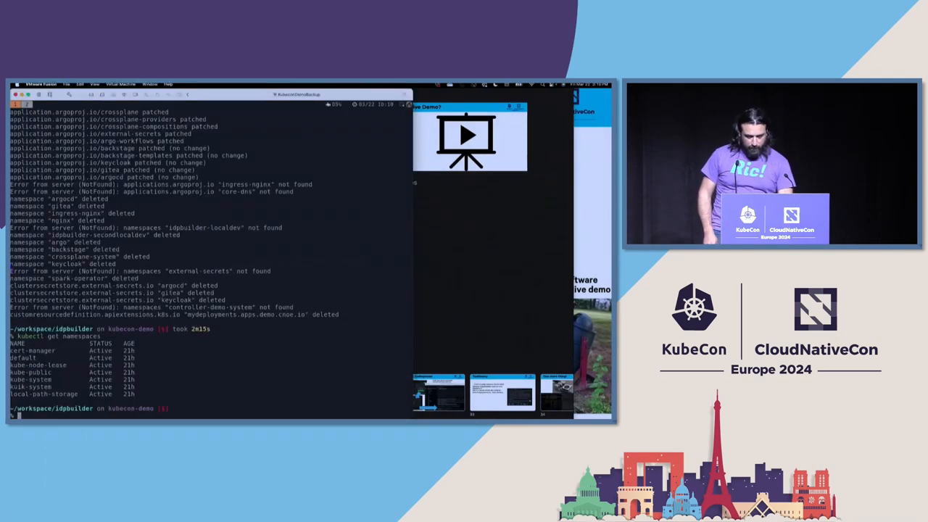
{"action": "key", "text": "super+Tab"}
{"action": "key", "text": "super+Tab"}
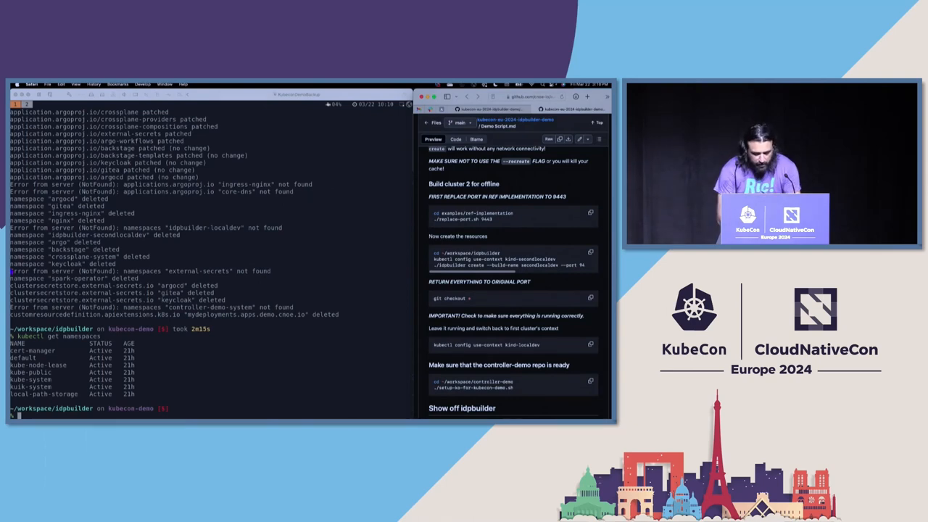
{"action": "key", "text": "e"}
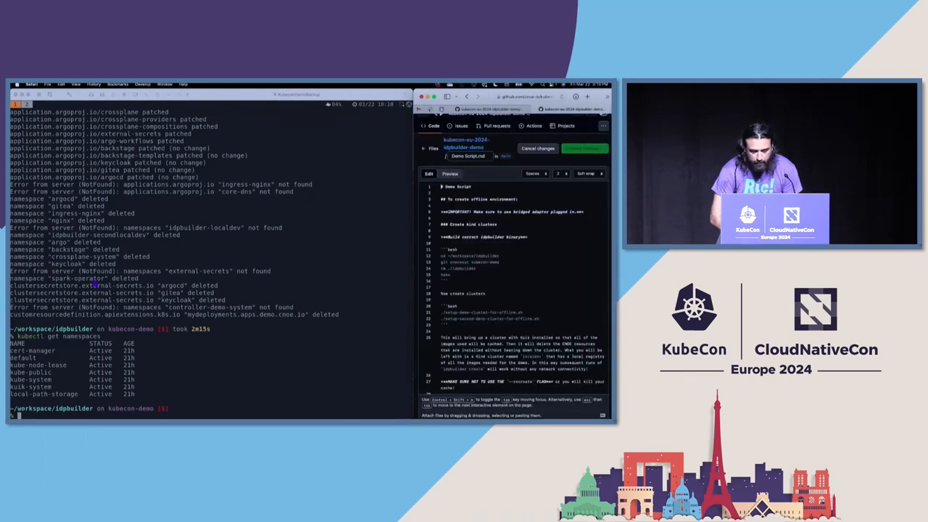
{"action": "left_click", "coordinate": [468, 97]}
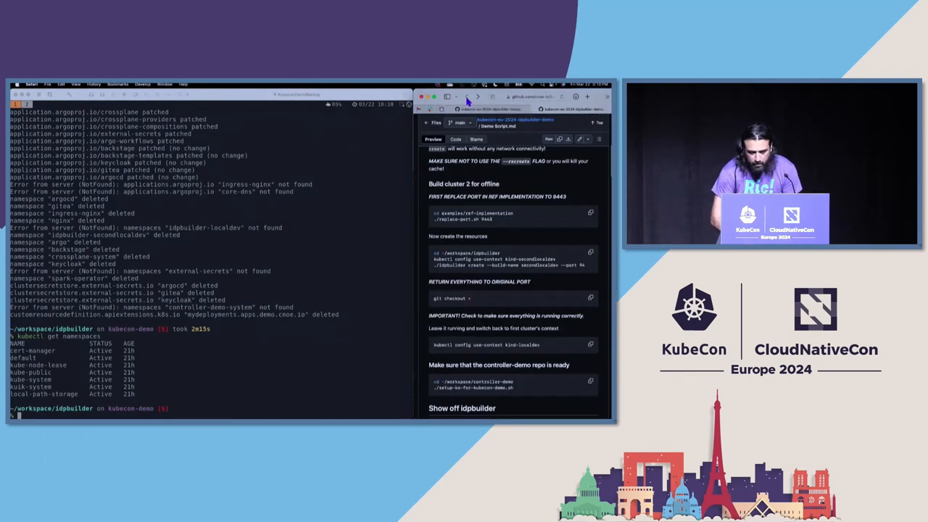
{"action": "left_click", "coordinate": [294, 203]}
{"action": "type", "text": "clear"}
{"action": "key", "text": "Return"}
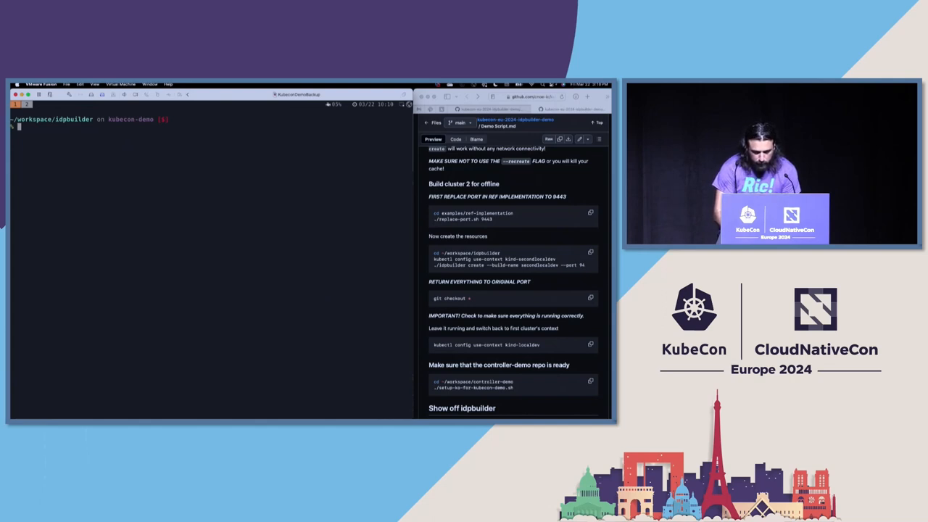
{"action": "key", "text": "super+equal"}
{"action": "key", "text": "super+equal"}
{"action": "key", "text": "super+equal"}
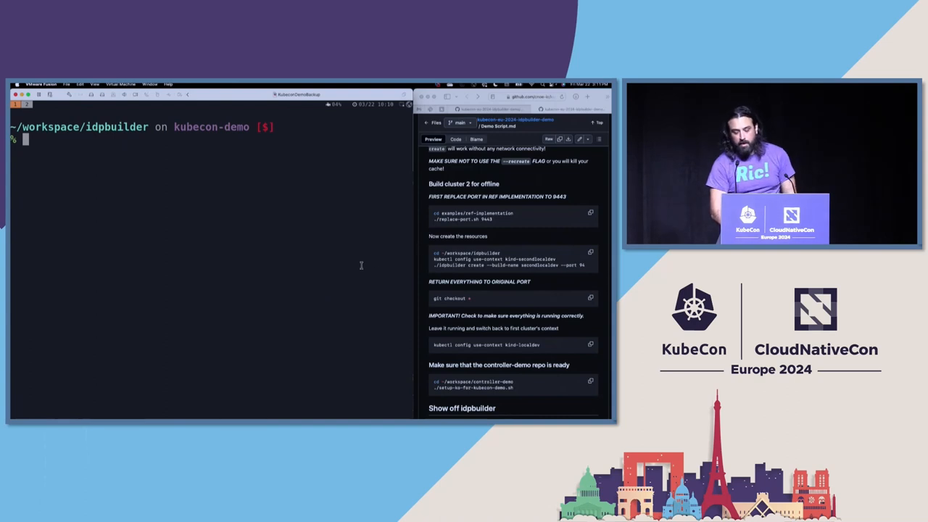
{"action": "scroll", "coordinate": [493, 231], "scroll_direction": "up", "scroll_amount": 10}
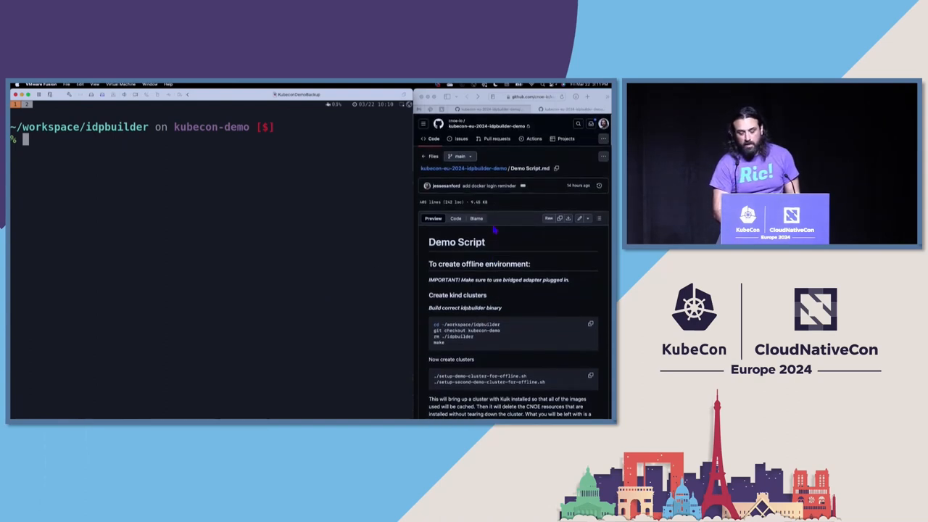
{"action": "scroll", "coordinate": [493, 231], "scroll_direction": "down", "scroll_amount": 2}
{"action": "scroll", "coordinate": [493, 230], "scroll_direction": "down", "scroll_amount": 1}
{"action": "scroll", "coordinate": [494, 231], "scroll_direction": "down", "scroll_amount": 2}
{"action": "scroll", "coordinate": [493, 231], "scroll_direction": "down", "scroll_amount": 2}
{"action": "scroll", "coordinate": [493, 231], "scroll_direction": "down", "scroll_amount": 1}
{"action": "scroll", "coordinate": [495, 231], "scroll_direction": "down", "scroll_amount": 1}
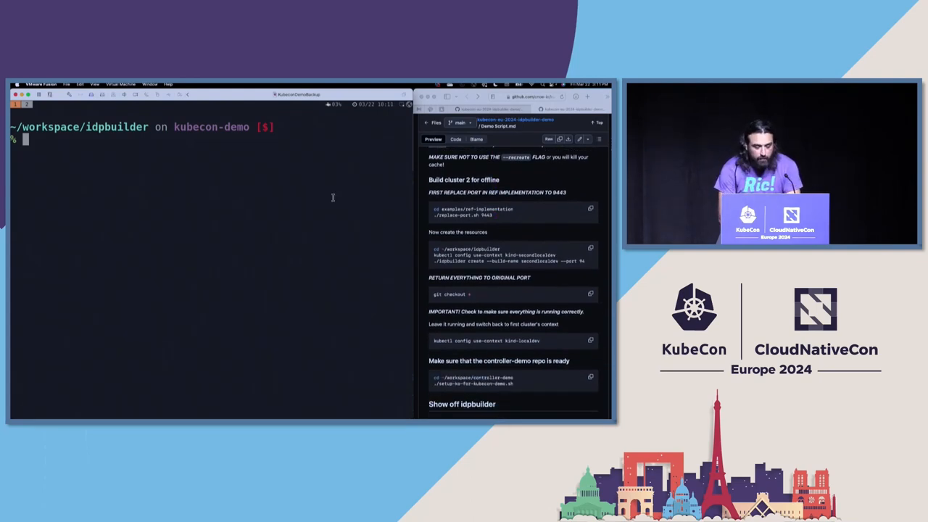
{"action": "type", "text": "./"}
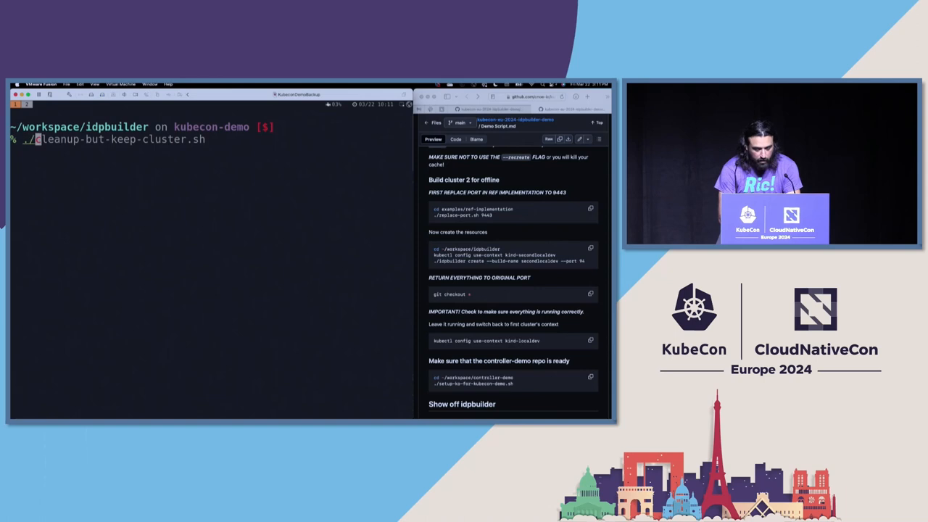
Run 'ls -l', 'ls' and './idpbuilder' to show the workspace files and usage help
{"action": "key", "text": "BackSpace"}
{"action": "type", "text": "."}
{"action": "key", "text": "BackSpace"}
{"action": "key", "text": "BackSpace"}
{"action": "type", "text": "ls -l"}
{"action": "key", "text": "Return"}
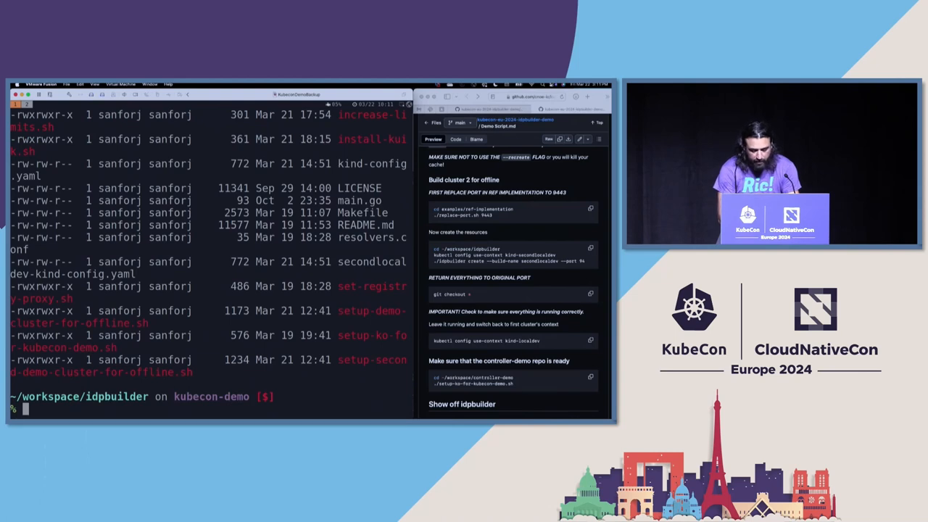
{"action": "type", "text": "ls"}
{"action": "key", "text": "Return"}
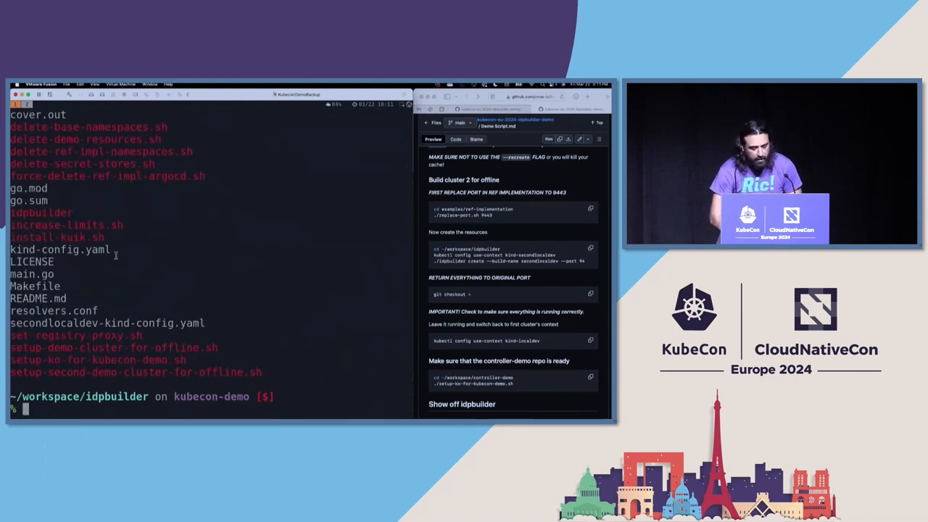
{"action": "type", "text": "./"}
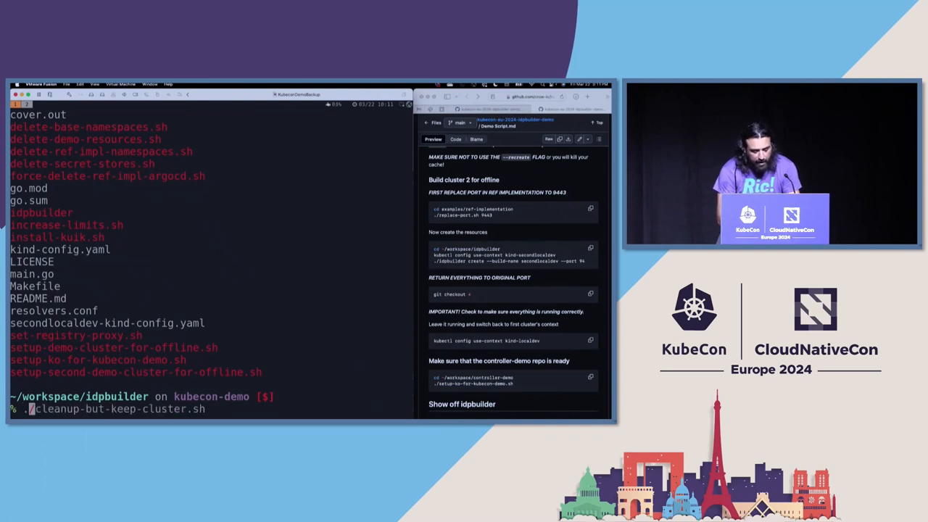
{"action": "type", "text": "idpbuilder"}
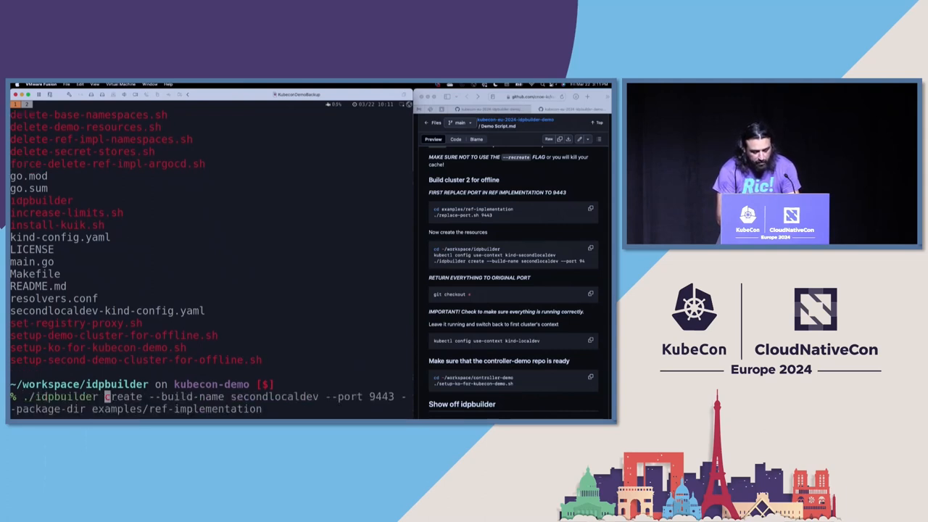
{"action": "key", "text": "Return"}
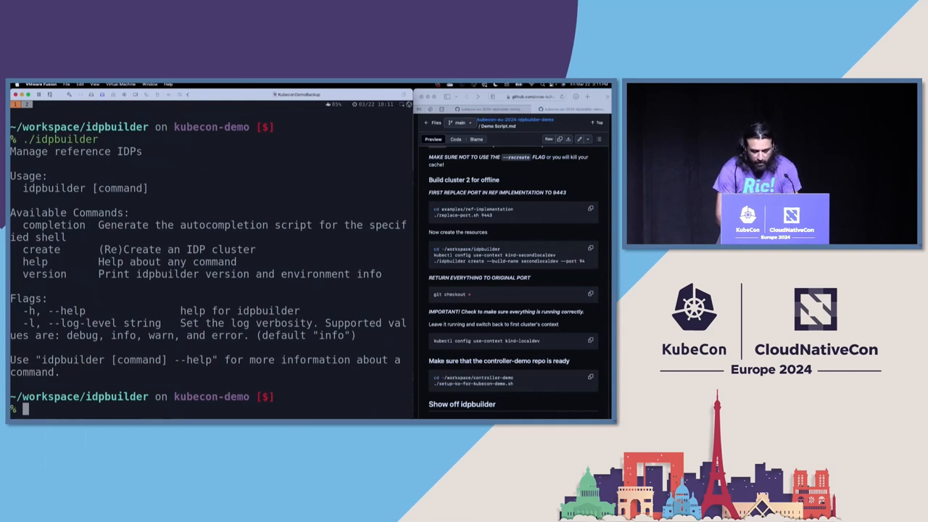
{"action": "key", "text": "super+minus"}
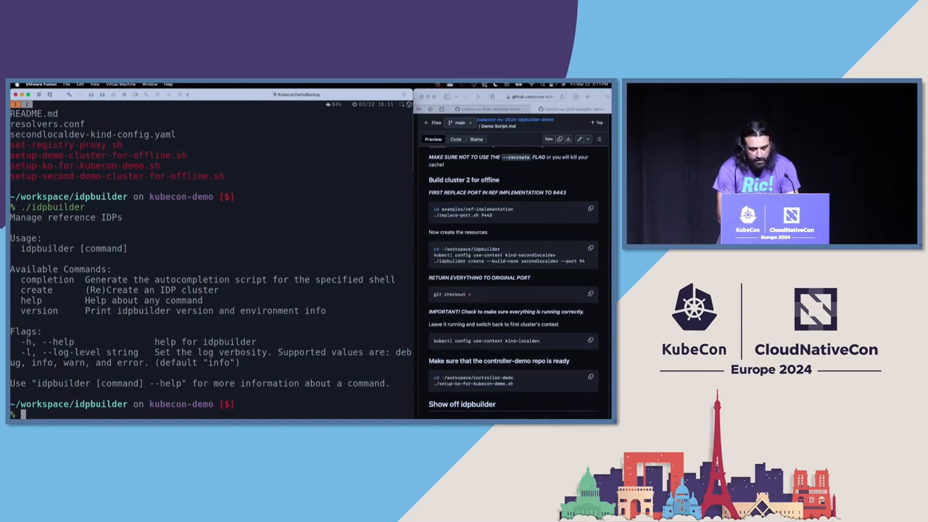
{"action": "type", "text": "idpbuilder create --recreate"}
Run './idpbuilder help create' and highlight the --package-dir flag line
{"action": "key", "text": "Left"}
{"action": "key", "text": "Left"}
{"action": "key", "text": "Left"}
{"action": "key", "text": "Left"}
{"action": "key", "text": "Left"}
{"action": "key", "text": "Left"}
{"action": "key", "text": "Left"}
{"action": "key", "text": "Left"}
{"action": "key", "text": "Left"}
{"action": "key", "text": "Left"}
{"action": "key", "text": "Left"}
{"action": "key", "text": "Left"}
{"action": "key", "text": "Left"}
{"action": "key", "text": "Left"}
{"action": "key", "text": "ctrl+k"}
{"action": "type", "text": "help create"}
{"action": "key", "text": "Return"}
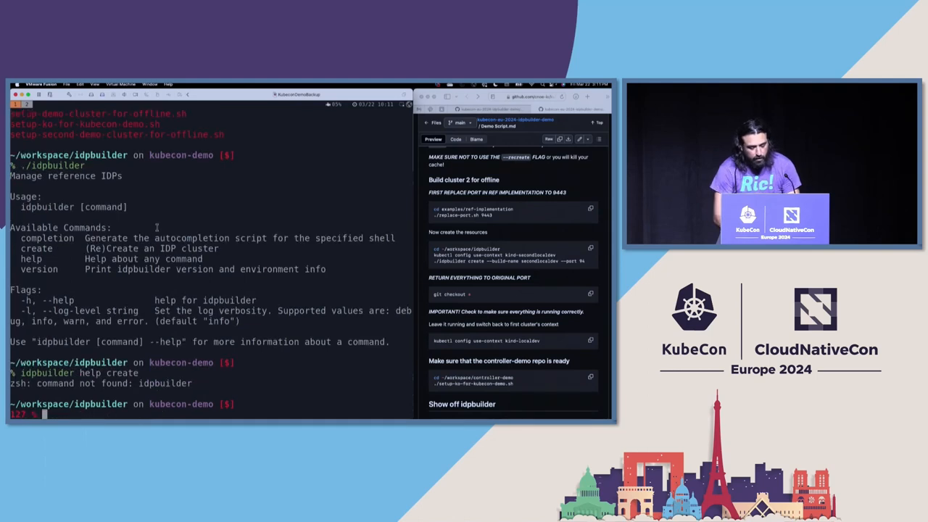
{"action": "key", "text": "Up"}
{"action": "key", "text": "Down"}
{"action": "key", "text": "Up"}
{"action": "key", "text": "ctrl+a"}
{"action": "type", "text": "./"}
{"action": "key", "text": "Return"}
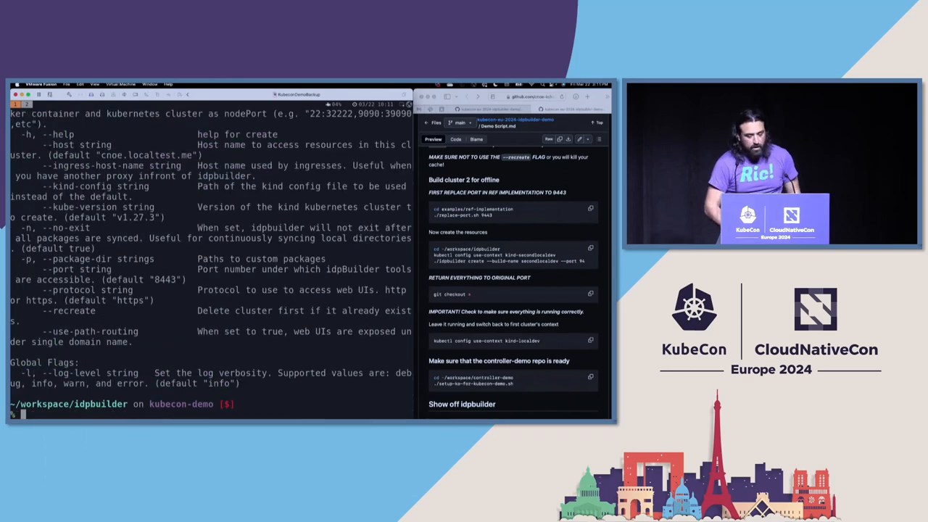
{"action": "triple_click", "coordinate": [81, 259]}
{"action": "left_click", "coordinate": [81, 259]}
{"action": "triple_click", "coordinate": [81, 259]}
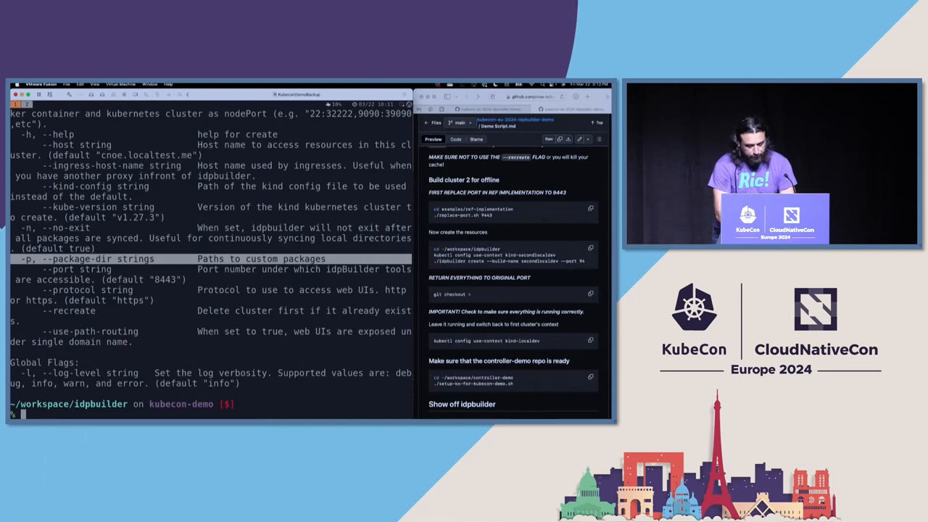
{"action": "type", "text": "k"}
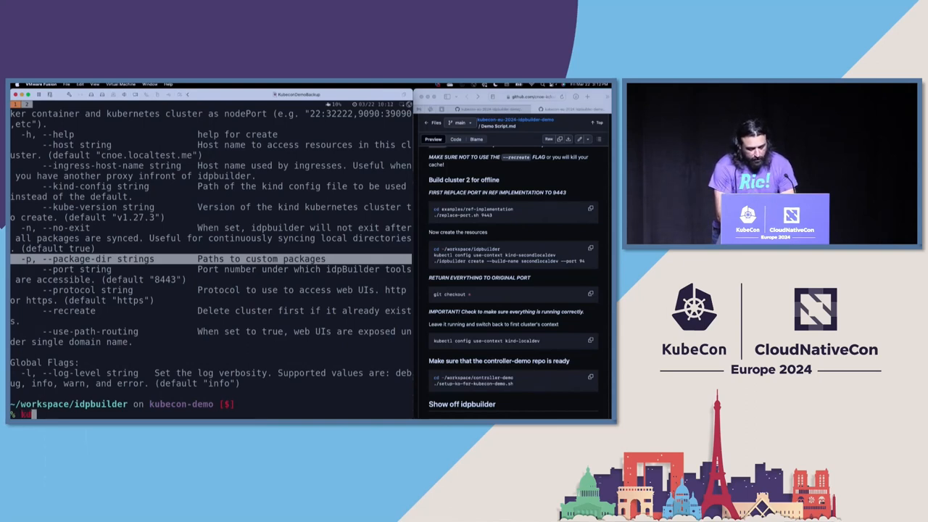
List the cluster namespaces before starting the build
{"action": "key", "text": "BackSpace"}
{"action": "type", "text": "kub"}
{"action": "key", "text": "Right"}
{"action": "key", "text": "Return"}
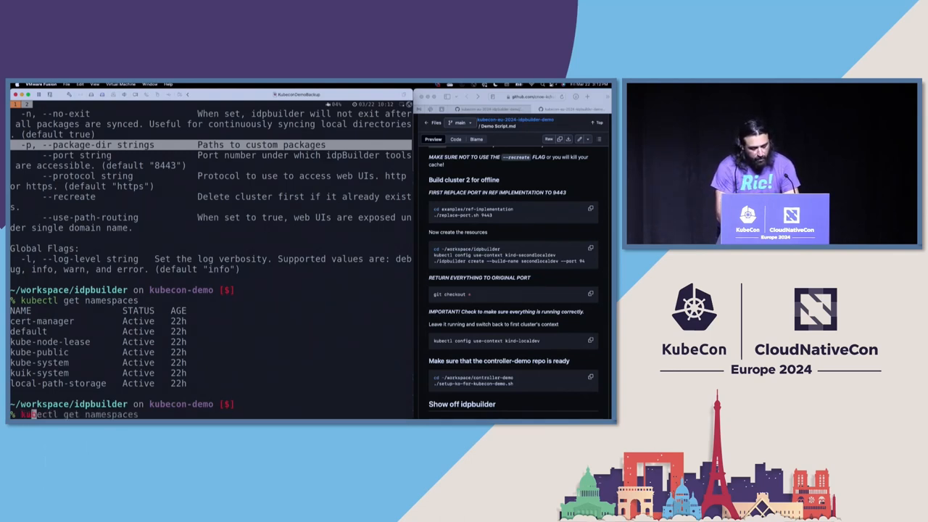
{"action": "type", "text": "kub"}
Run './idpbuilder create --package-dir examples/ref-implementation' without build-name or port options
{"action": "key", "text": "BackSpace"}
{"action": "key", "text": "BackSpace"}
{"action": "key", "text": "BackSpace"}
{"action": "type", "text": "./i"}
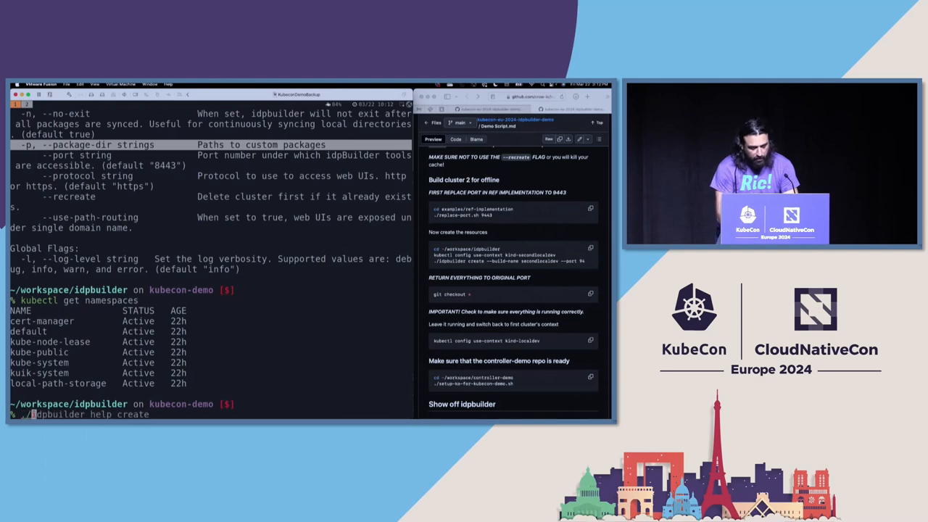
{"action": "key", "text": "alt+Right"}
{"action": "type", "text": "c"}
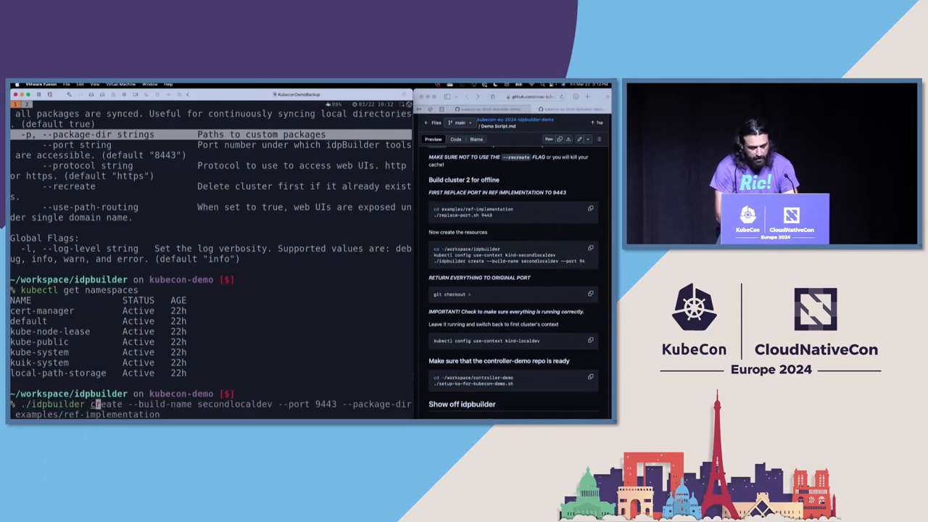
{"action": "type", "text": "ret"}
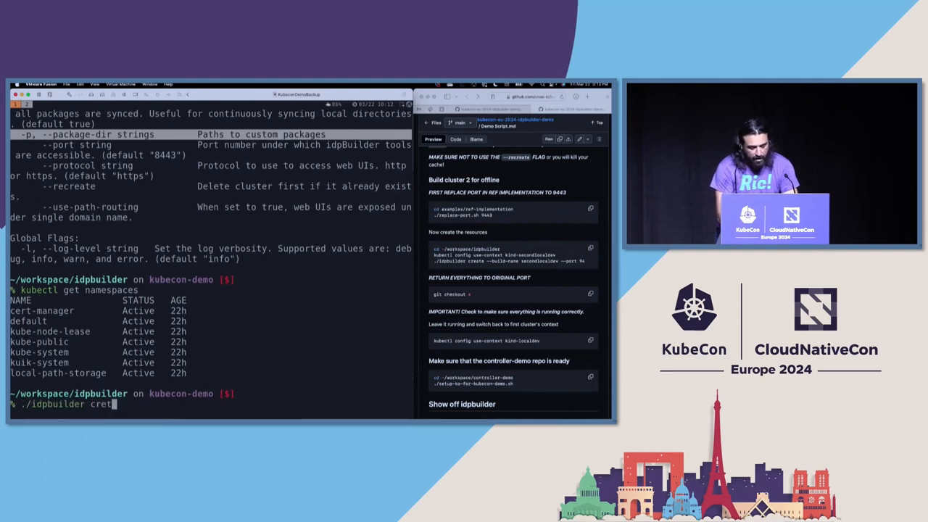
{"action": "key", "text": "BackSpace"}
{"action": "type", "text": "ate"}
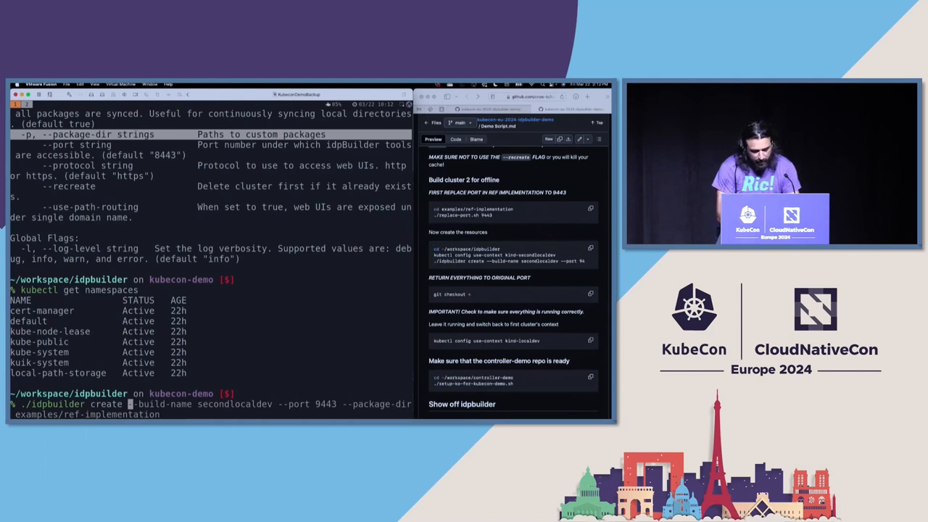
{"action": "key", "text": "Left"}
{"action": "key", "text": "Right"}
{"action": "key", "text": "alt+d"}
{"action": "key", "text": "alt+d"}
{"action": "key", "text": "alt+d"}
{"action": "key", "text": "Right"}
{"action": "key", "text": "Right"}
{"action": "key", "text": "End"}
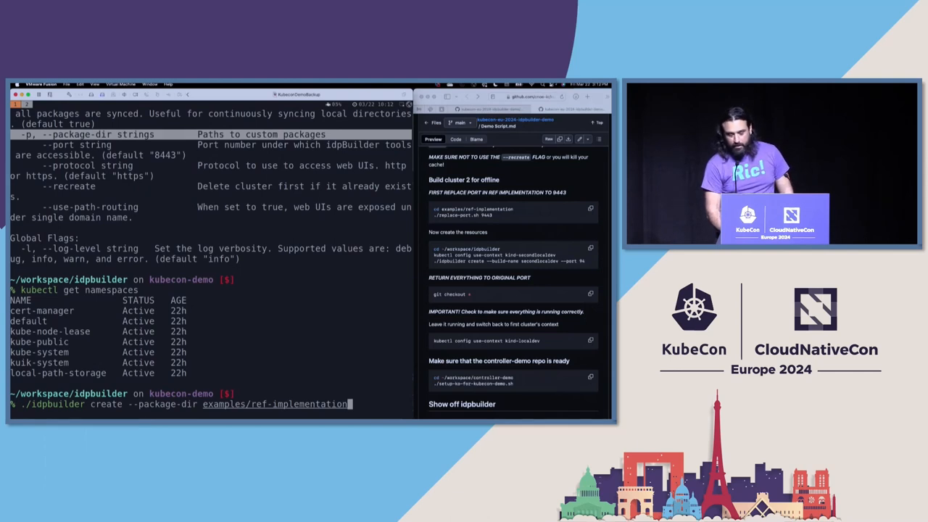
{"action": "key", "text": "Return"}
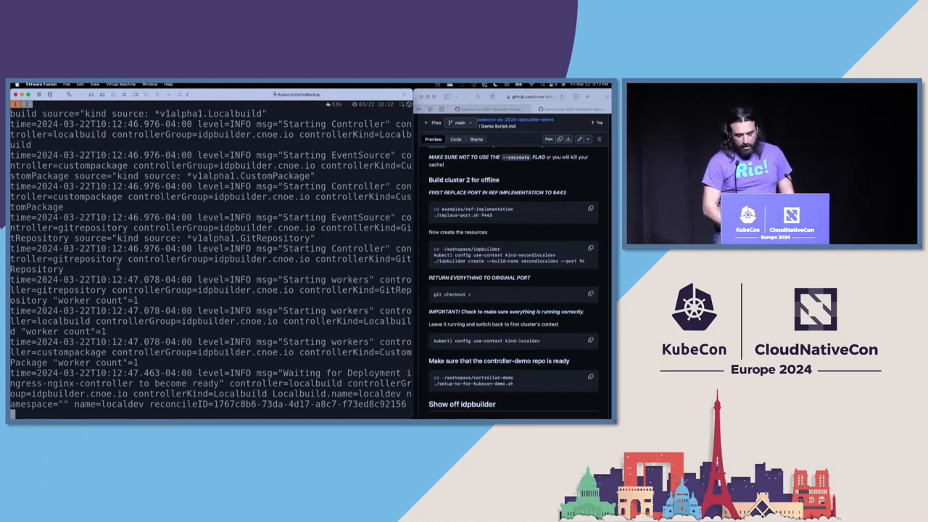
{"action": "scroll", "coordinate": [247, 259], "scroll_direction": "up", "scroll_amount": 15}
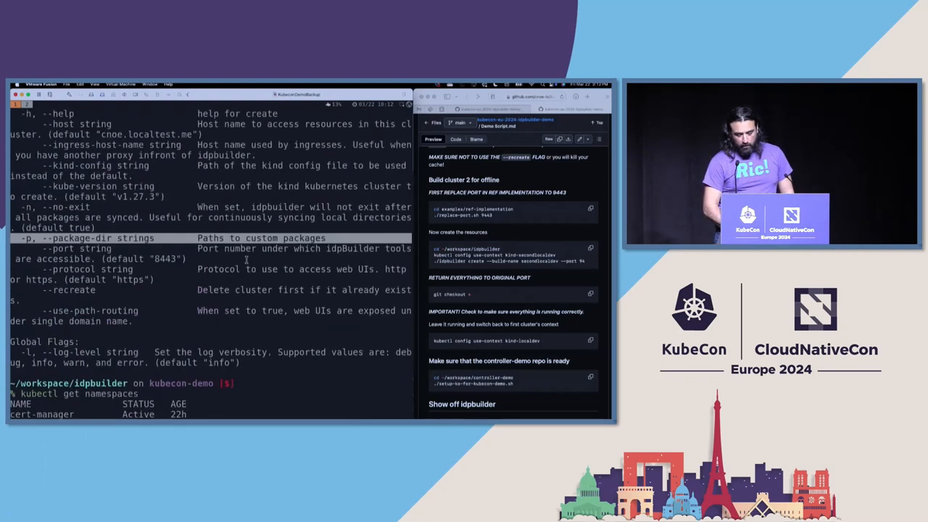
{"action": "scroll", "coordinate": [247, 259], "scroll_direction": "down", "scroll_amount": 5}
{"action": "scroll", "coordinate": [247, 259], "scroll_direction": "down", "scroll_amount": 6}
{"action": "scroll", "coordinate": [248, 259], "scroll_direction": "down", "scroll_amount": 5}
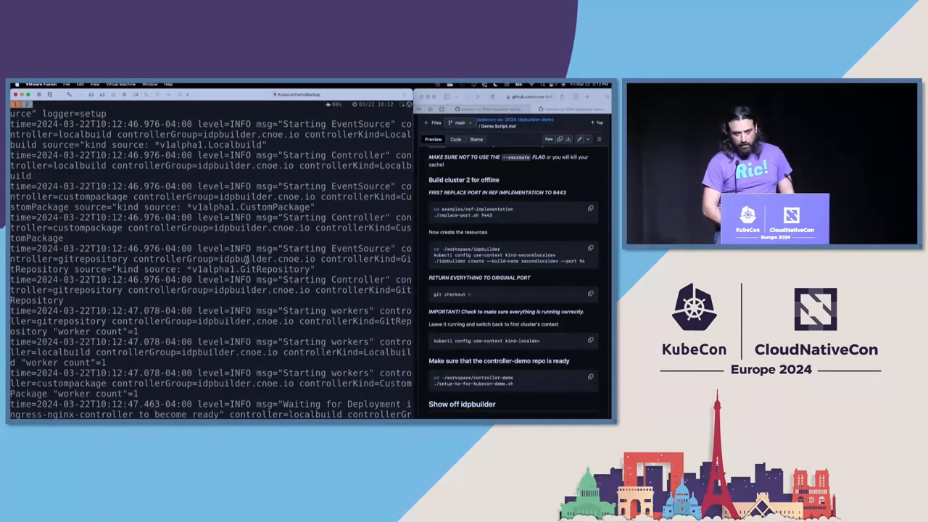
{"action": "scroll", "coordinate": [247, 259], "scroll_direction": "down", "scroll_amount": 3}
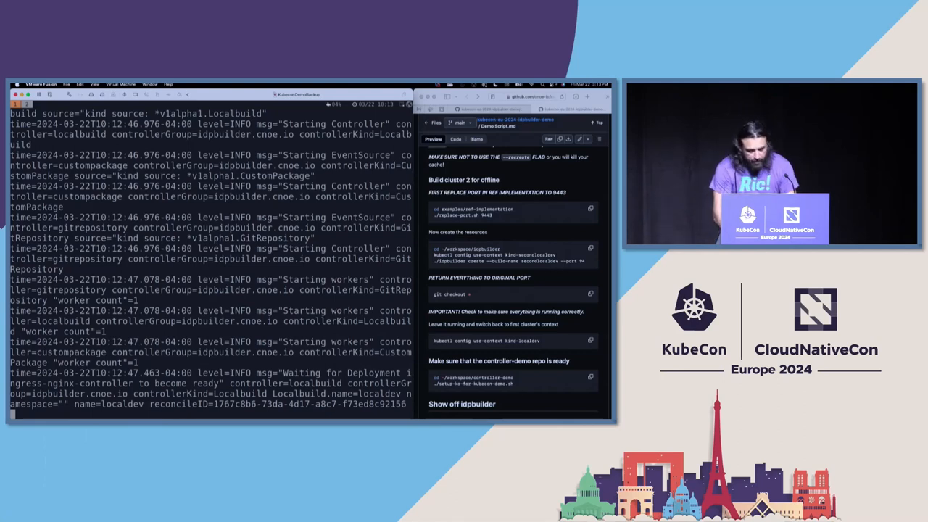
Glance at the Gitea backstage-templates repo, then start a new blank tmux window
{"action": "key", "text": "alt+Tab"}
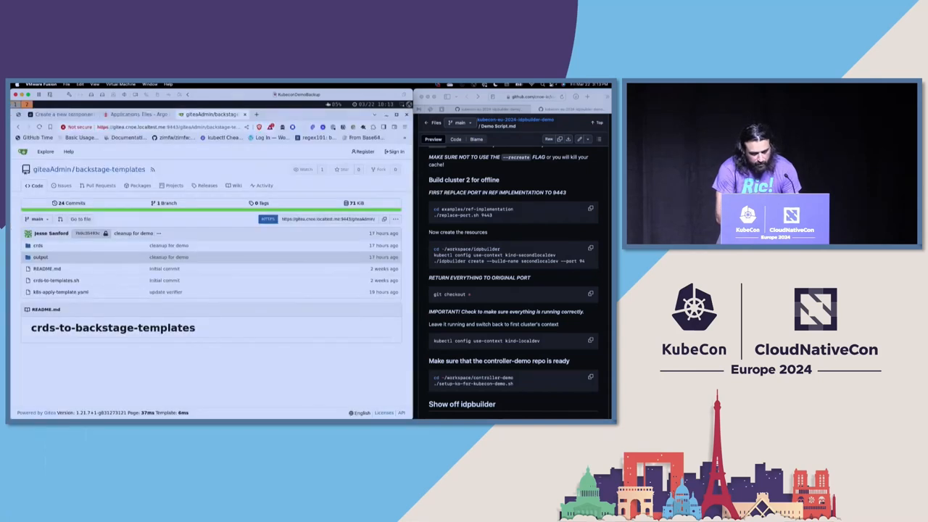
{"action": "key", "text": "alt+Tab"}
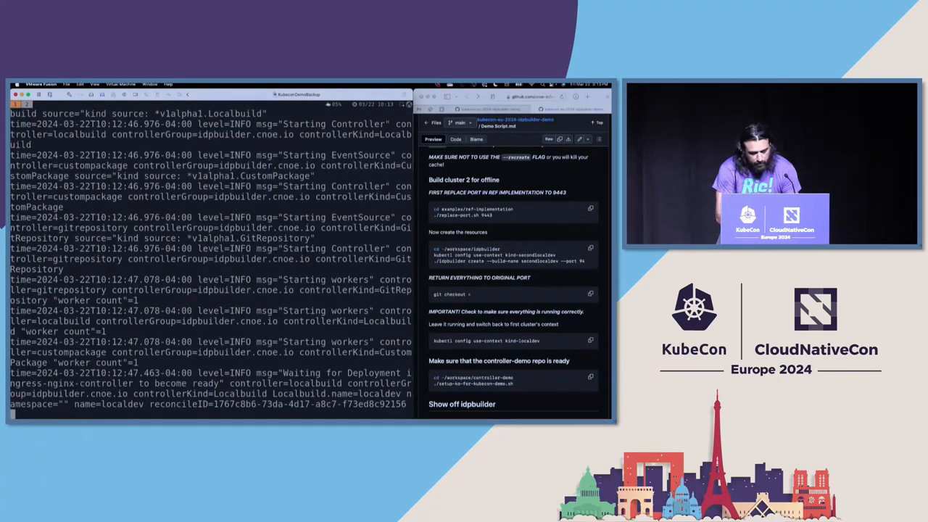
{"action": "key", "text": "ctrl+b"}
{"action": "key", "text": "c"}
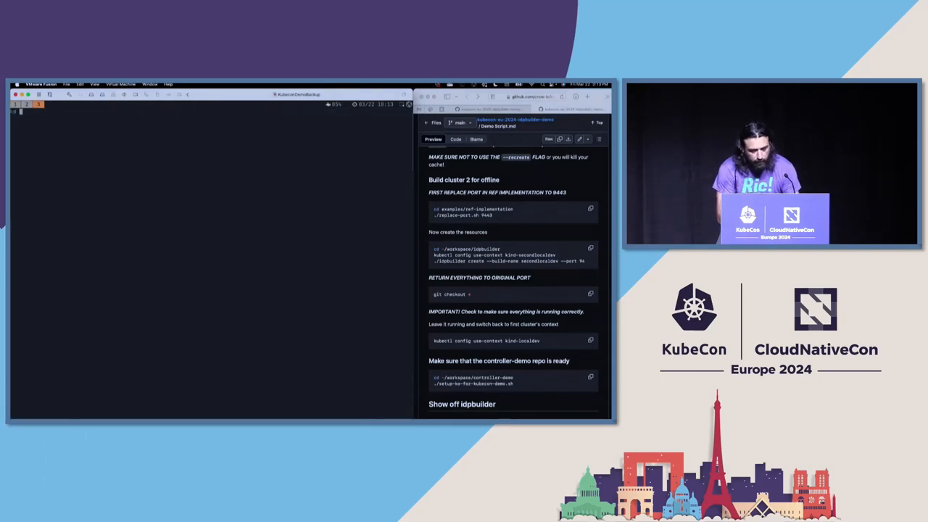
{"action": "type", "text": "cd"}
Change into ~/workspace/idpbuilder and set the kubectl context to kind-secondlocaldev
{"action": "key", "text": "BackSpace"}
{"action": "key", "text": "BackSpace"}
{"action": "key", "text": "BackSpace"}
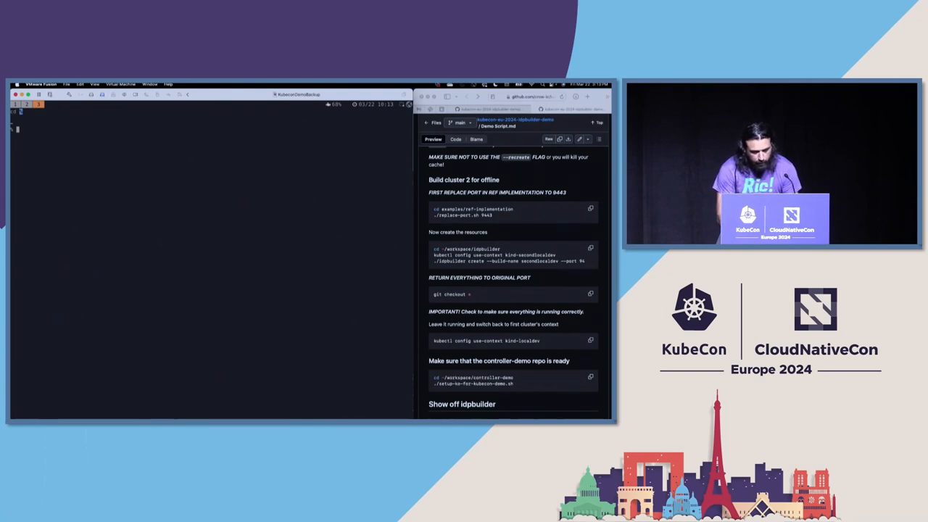
{"action": "key", "text": "super+equal"}
{"action": "key", "text": "super+equal"}
{"action": "key", "text": "super+equal"}
{"action": "type", "text": "cd ~"}
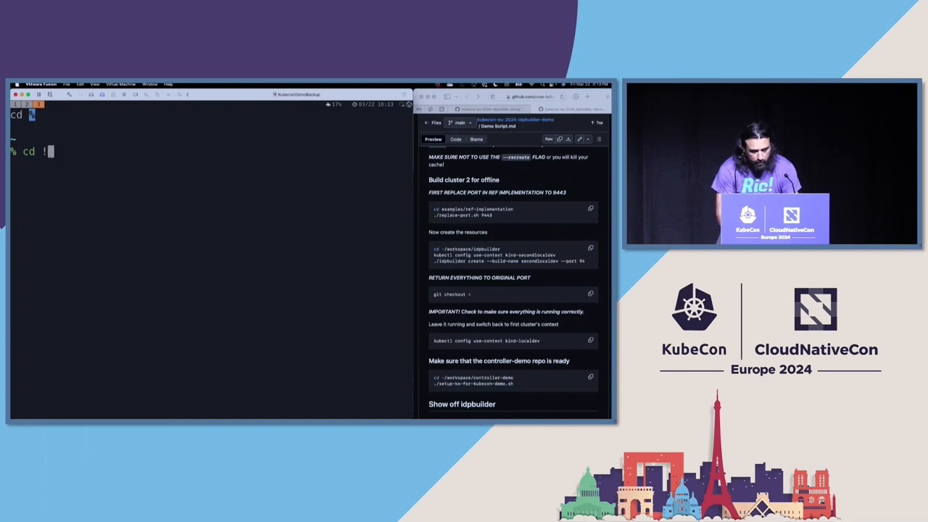
{"action": "key", "text": "Right"}
{"action": "key", "text": "Return"}
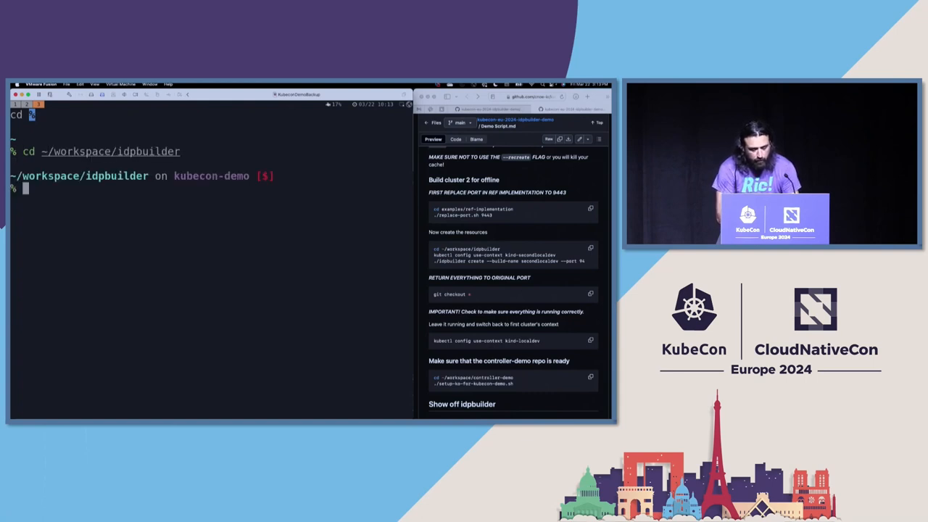
{"action": "type", "text": "cd"}
{"action": "key", "text": "BackSpace"}
{"action": "key", "text": "BackSpace"}
{"action": "key", "text": "BackSpace"}
{"action": "type", "text": "k"}
{"action": "type", "text": "ueb"}
{"action": "key", "text": "BackSpace"}
{"action": "key", "text": "BackSpace"}
{"action": "type", "text": "bectl config s"}
{"action": "key", "text": "Right"}
{"action": "key", "text": "Left"}
{"action": "key", "text": "Left"}
{"action": "key", "text": "Left"}
{"action": "key", "text": "Left"}
{"action": "key", "text": "Left"}
{"action": "key", "text": "Left"}
{"action": "type", "text": "second"}
{"action": "key", "text": "Return"}
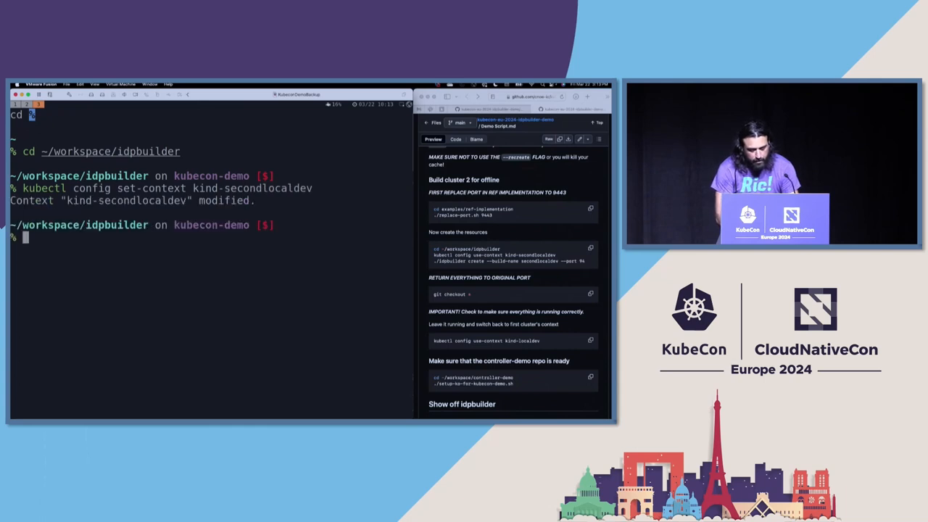
{"action": "type", "text": "kubetc"}
List the namespaces on the second cluster with kubectl get namespaces
{"action": "key", "text": "BackSpace"}
{"action": "key", "text": "BackSpace"}
{"action": "type", "text": "ctl get nam"}
{"action": "key", "text": "Right"}
{"action": "key", "text": "Return"}
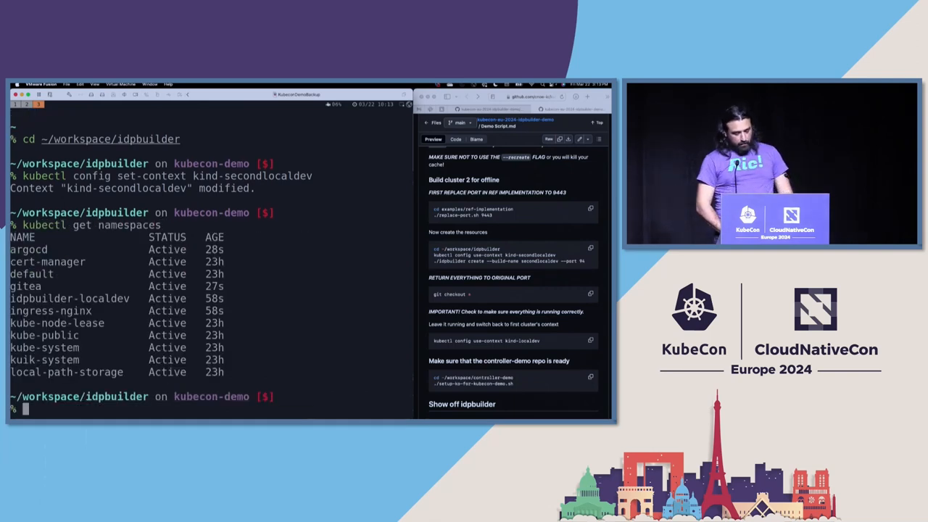
Set the context back to kind-localdev and list its namespaces again
{"action": "key", "text": "Up"}
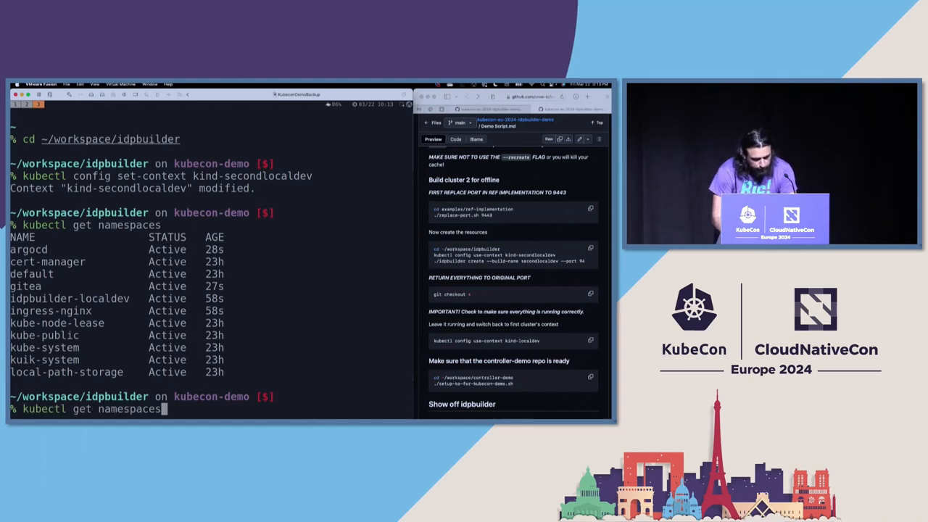
{"action": "key", "text": "Left"}
{"action": "key", "text": "Left"}
{"action": "key", "text": "Left"}
{"action": "key", "text": "Left"}
{"action": "key", "text": "Left"}
{"action": "key", "text": "Left"}
{"action": "key", "text": "Left"}
{"action": "key", "text": "Left"}
{"action": "key", "text": "Left"}
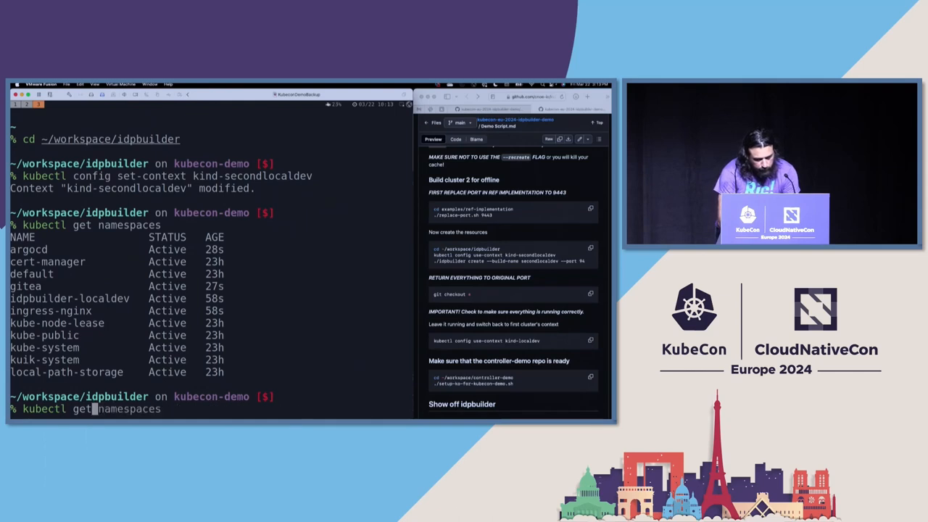
{"action": "key", "text": "BackSpace"}
{"action": "key", "text": "BackSpace"}
{"action": "key", "text": "BackSpace"}
{"action": "key", "text": "ctrl+k"}
{"action": "type", "text": "config"}
{"action": "key", "text": "Up"}
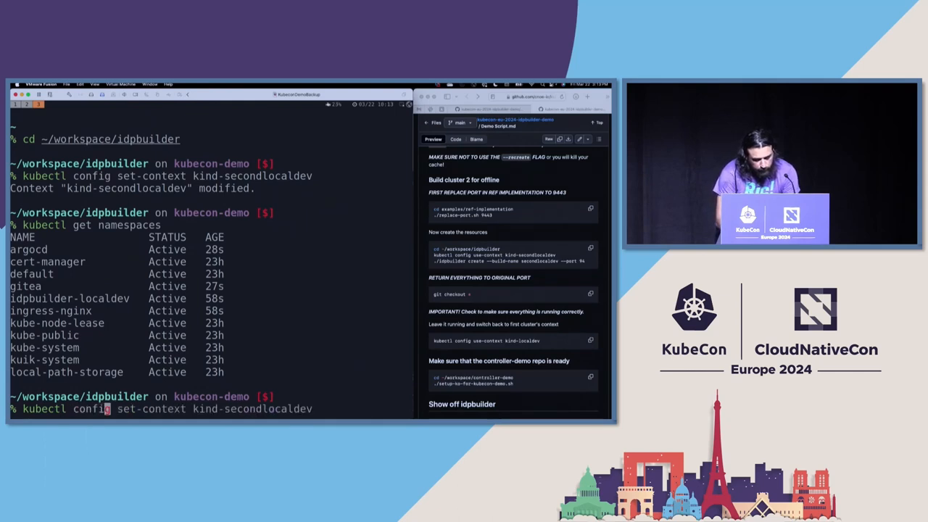
{"action": "key", "text": "End"}
{"action": "key", "text": "Left"}
{"action": "key", "text": "Left"}
{"action": "key", "text": "Left"}
{"action": "key", "text": "Left"}
{"action": "key", "text": "Left"}
{"action": "key", "text": "Left"}
{"action": "key", "text": "Left"}
{"action": "key", "text": "Left"}
{"action": "key", "text": "Left"}
{"action": "key", "text": "Left"}
{"action": "key", "text": "Left"}
{"action": "key", "text": "ctrl+k"}
{"action": "type", "text": "kind-l"}
{"action": "key", "text": "Right"}
{"action": "key", "text": "Return"}
{"action": "key", "text": "Up"}
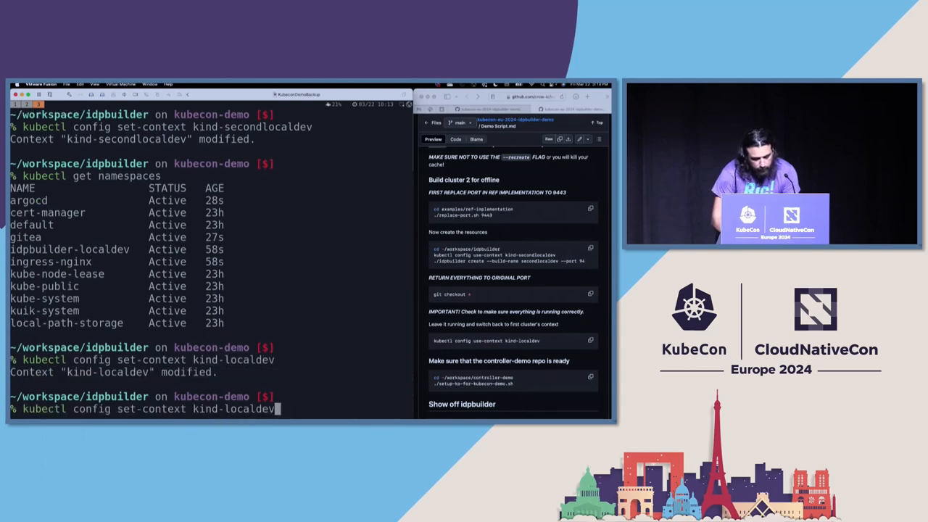
{"action": "key", "text": "Up"}
{"action": "key", "text": "Return"}
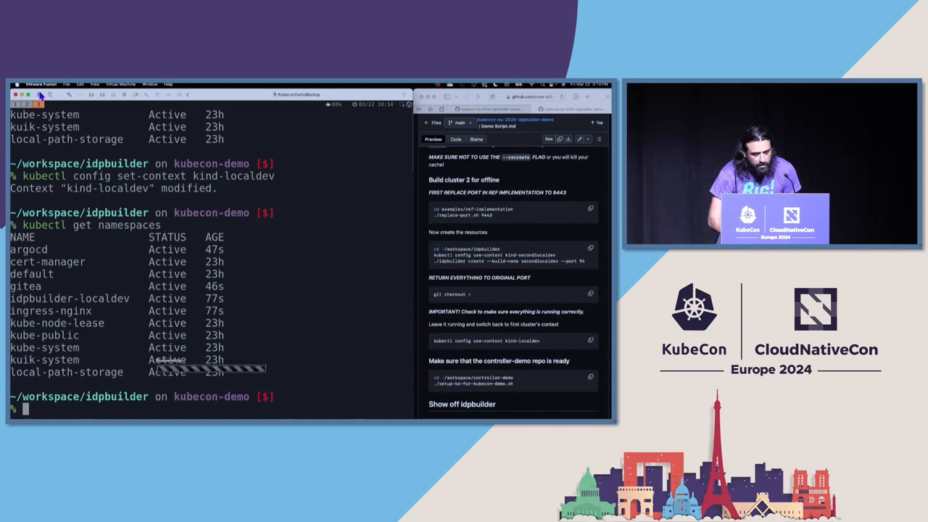
Bring VMware Fusion forward and show the Virtual Machine Library from the Window menu
{"action": "mouse_move", "coordinate": [200, 100]}
{"action": "left_mouse_down"}
{"action": "mouse_move", "coordinate": [189, 159]}
{"action": "mouse_move", "coordinate": [190, 87]}
{"action": "left_mouse_up"}
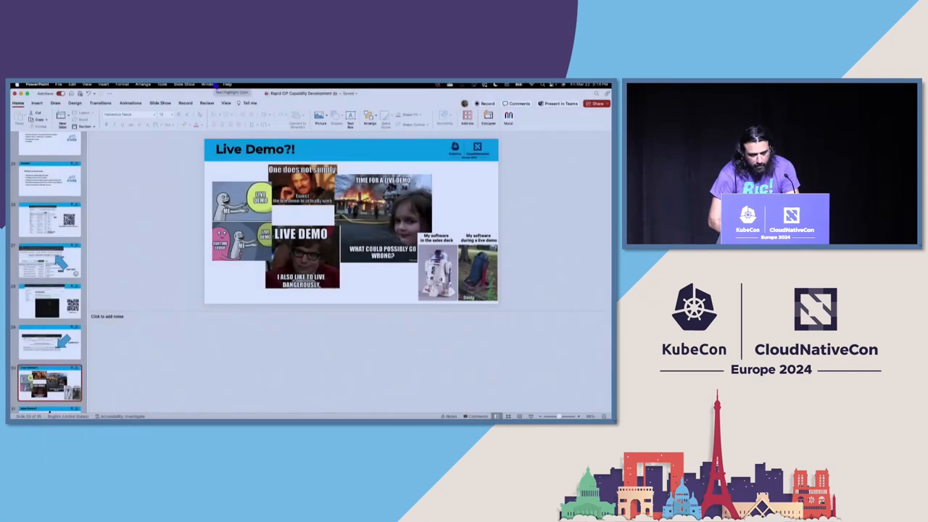
{"action": "key", "text": "super+Tab"}
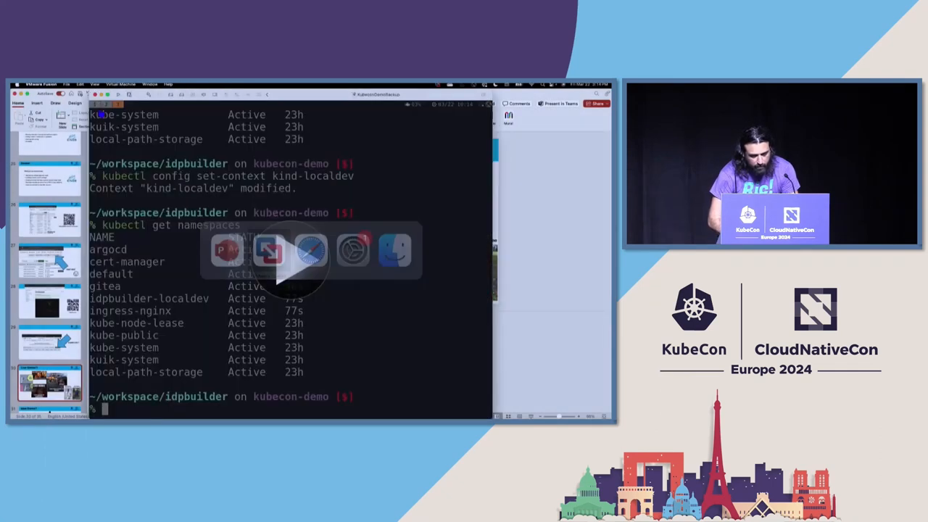
{"action": "left_click", "coordinate": [123, 84]}
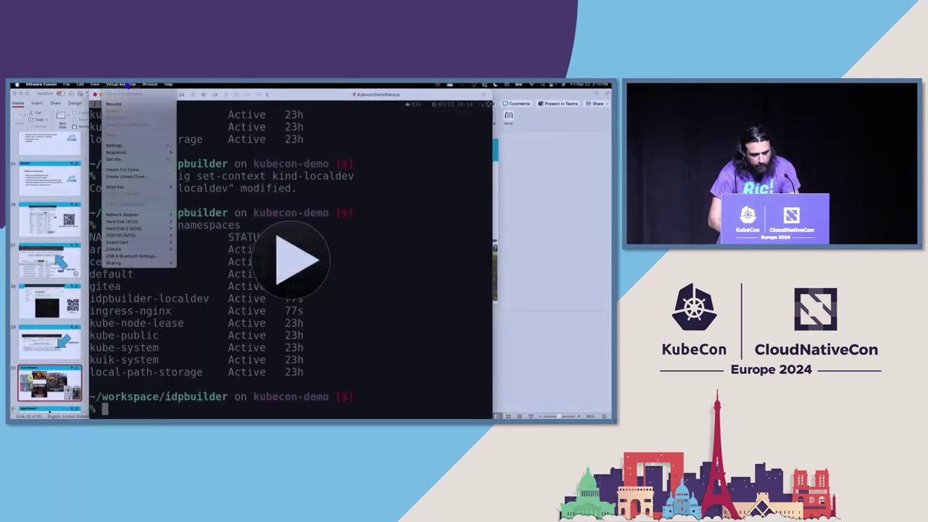
{"action": "left_click", "coordinate": [163, 183]}
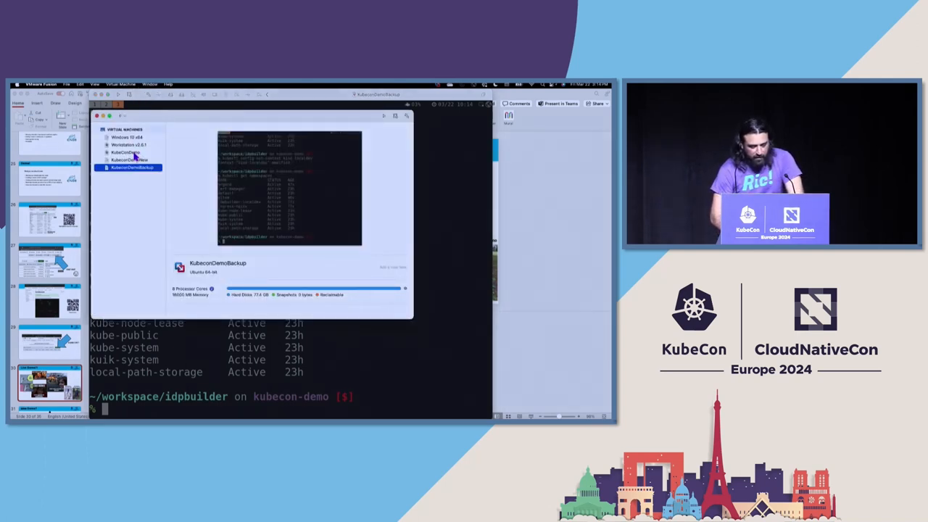
Start the Workstation v2.0.1 virtual machine and dismiss the side-channel mitigations notice
{"action": "left_click", "coordinate": [135, 153]}
{"action": "left_click", "coordinate": [143, 168]}
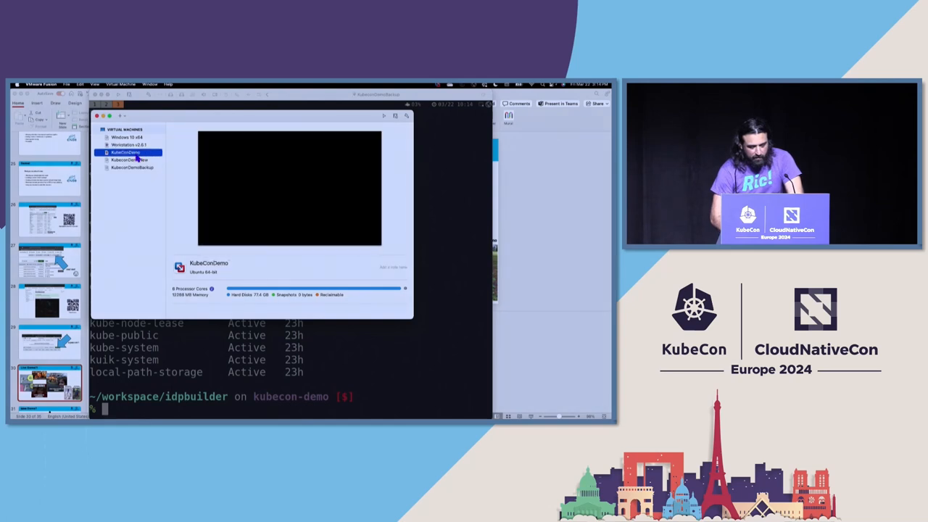
{"action": "double_click", "coordinate": [140, 158]}
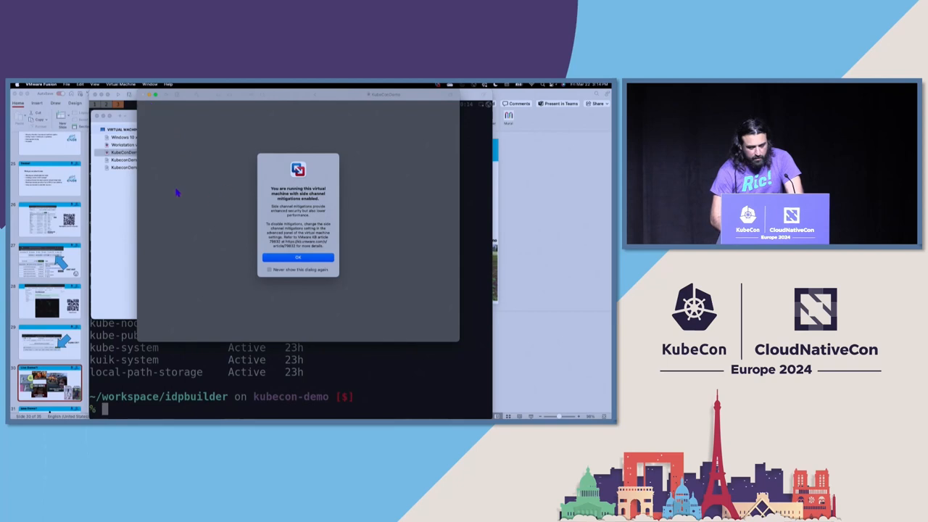
{"action": "left_click", "coordinate": [132, 202]}
{"action": "double_click", "coordinate": [129, 145]}
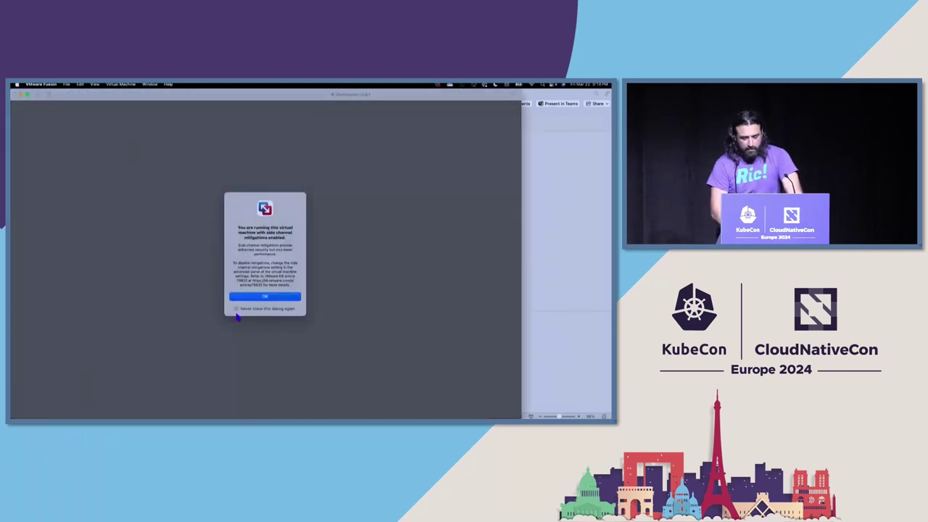
{"action": "left_click", "coordinate": [245, 296]}
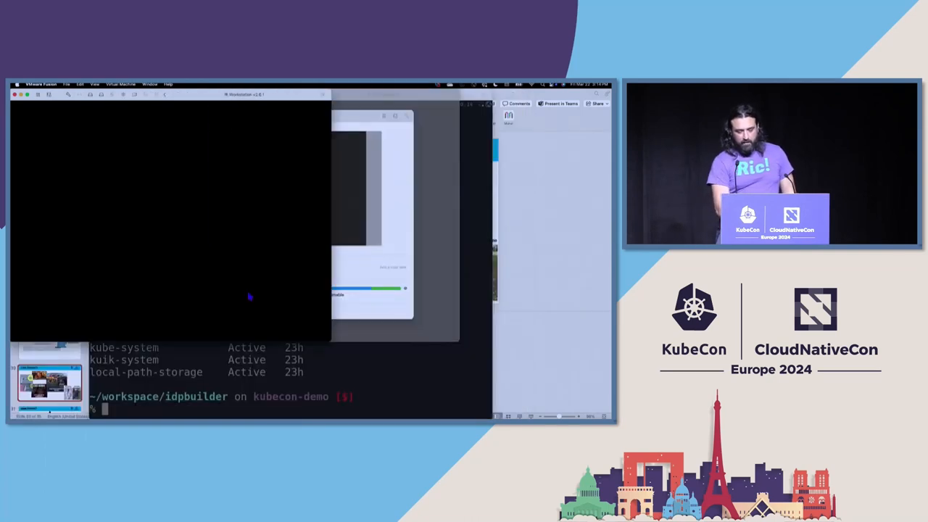
Bring the VM console forward, pick the first Ubuntu user and submit the password
{"action": "key", "text": "ctrl+Up"}
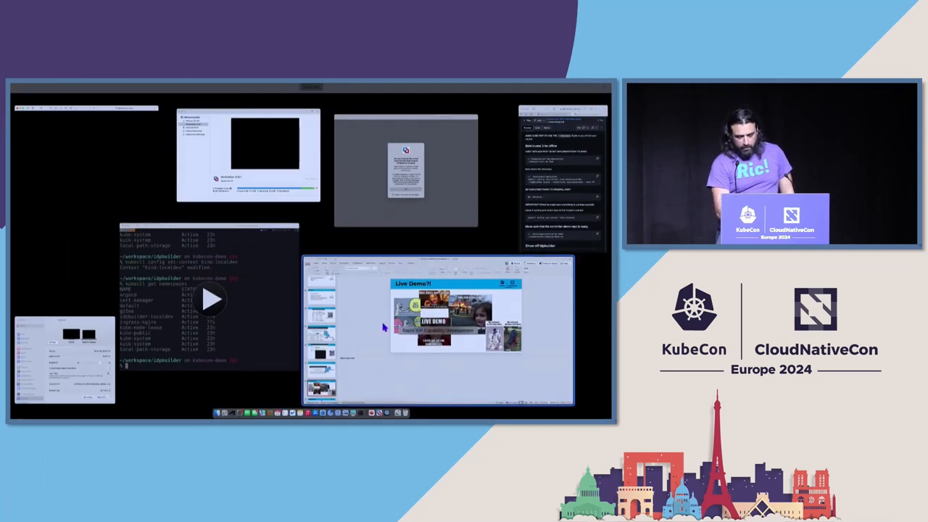
{"action": "left_click", "coordinate": [148, 163]}
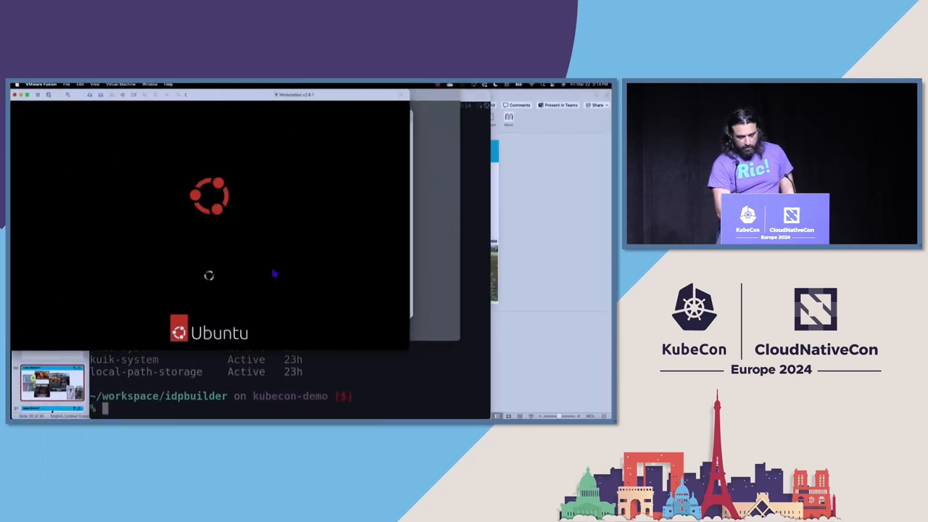
{"action": "key", "text": "ctrl+Up"}
{"action": "key", "text": "ctrl+Up"}
{"action": "left_click", "coordinate": [592, 210]}
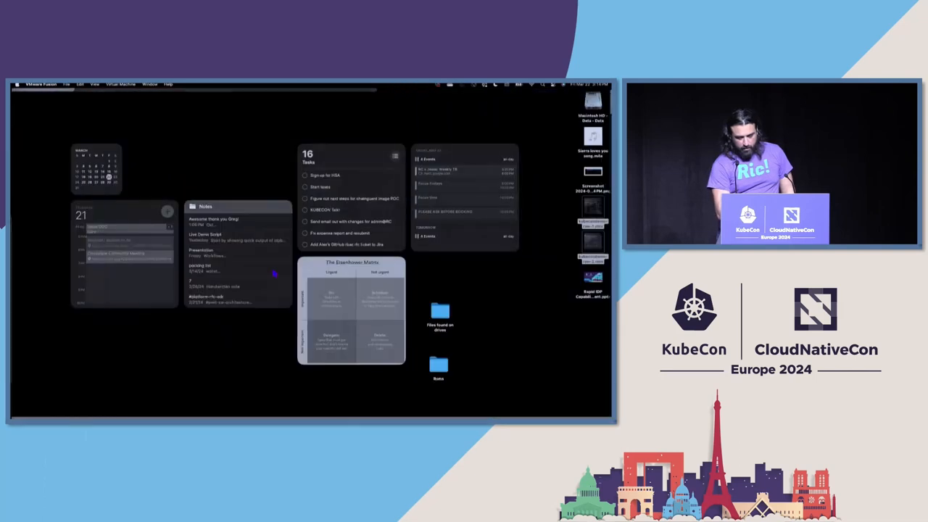
{"action": "left_click", "coordinate": [593, 222]}
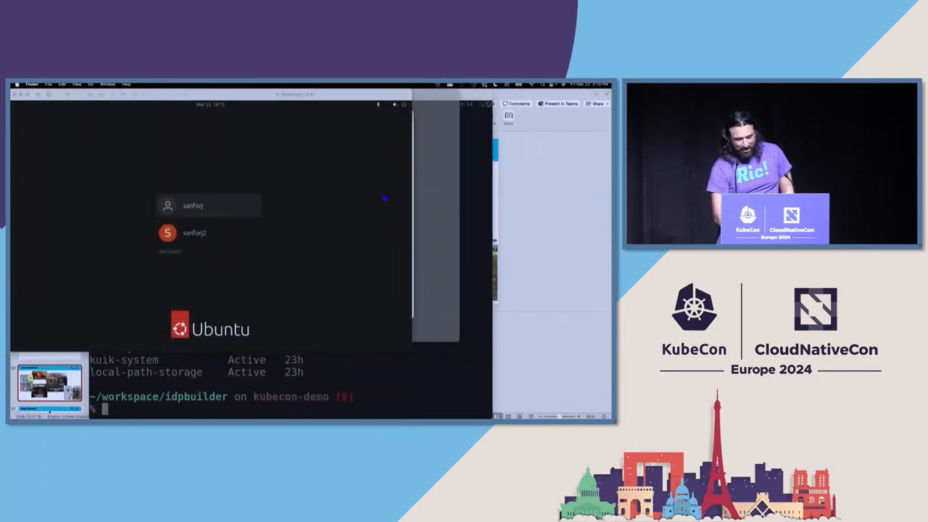
{"action": "left_click", "coordinate": [228, 210]}
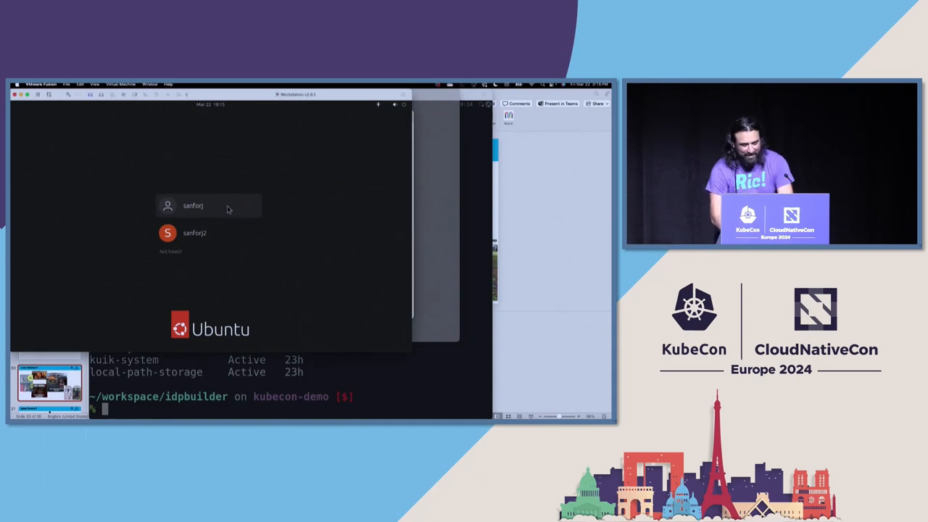
{"action": "left_click", "coordinate": [227, 210]}
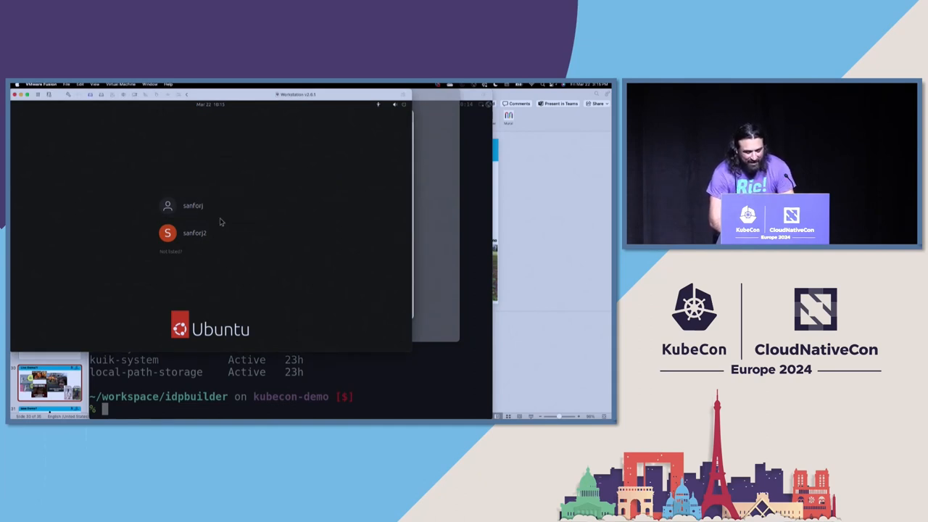
{"action": "left_click", "coordinate": [213, 208]}
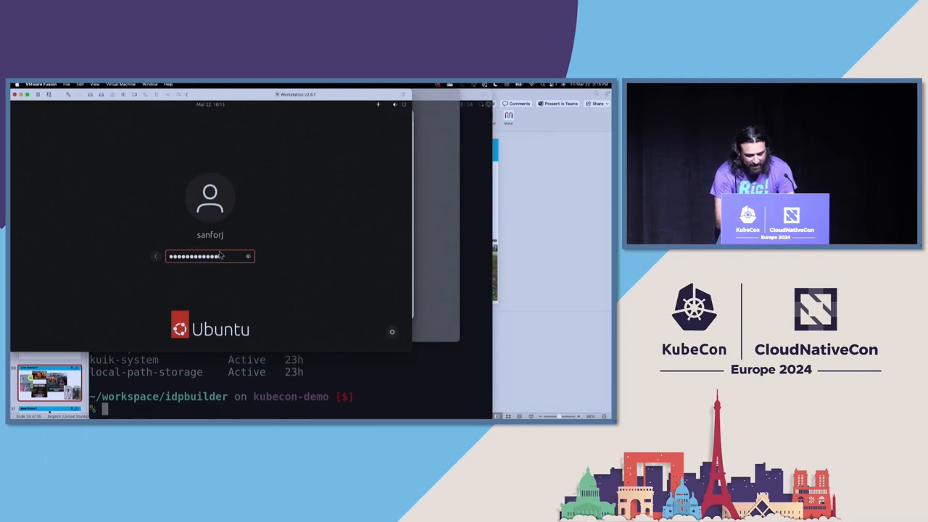
{"action": "type", "text": "*******"}
{"action": "key", "text": "Return"}
{"action": "key", "text": "super+Tab"}
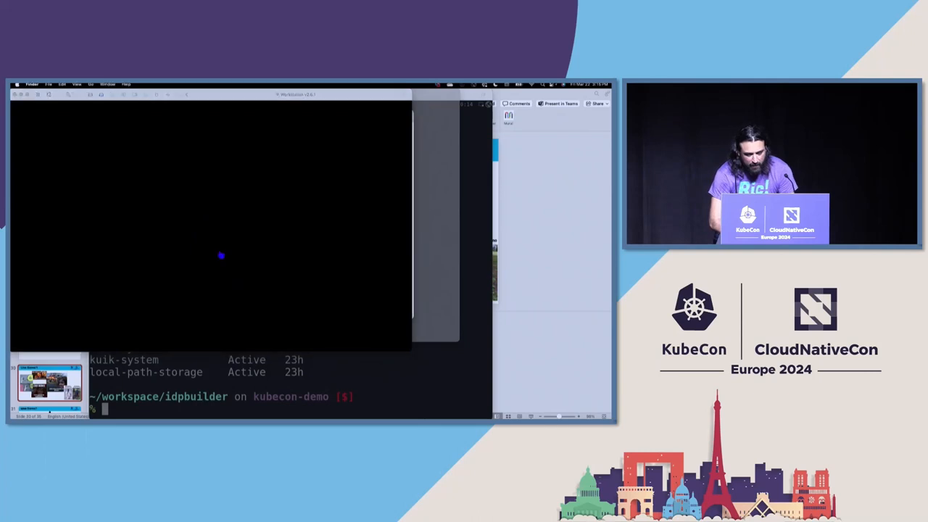
Open the recorded demo video in QuickTime Player over the slides and start playback
{"action": "key", "text": "F11"}
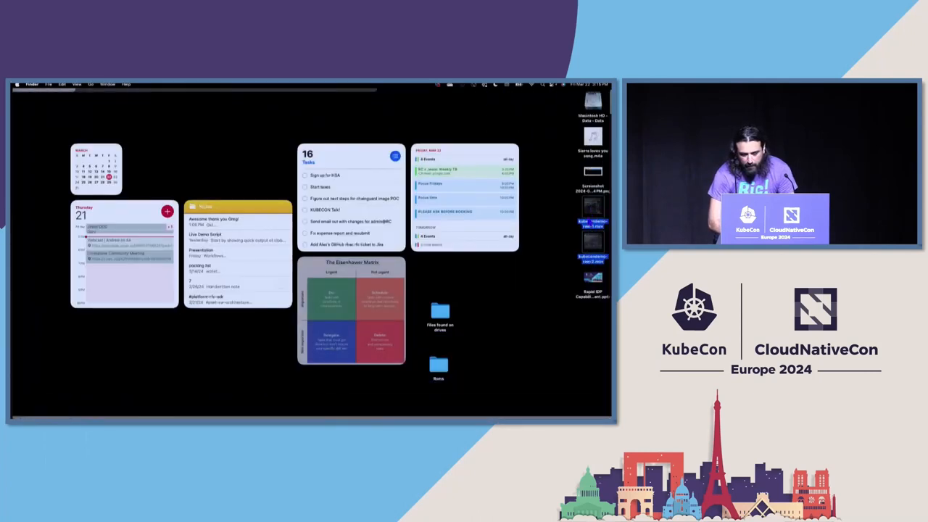
{"action": "double_click", "coordinate": [589, 219]}
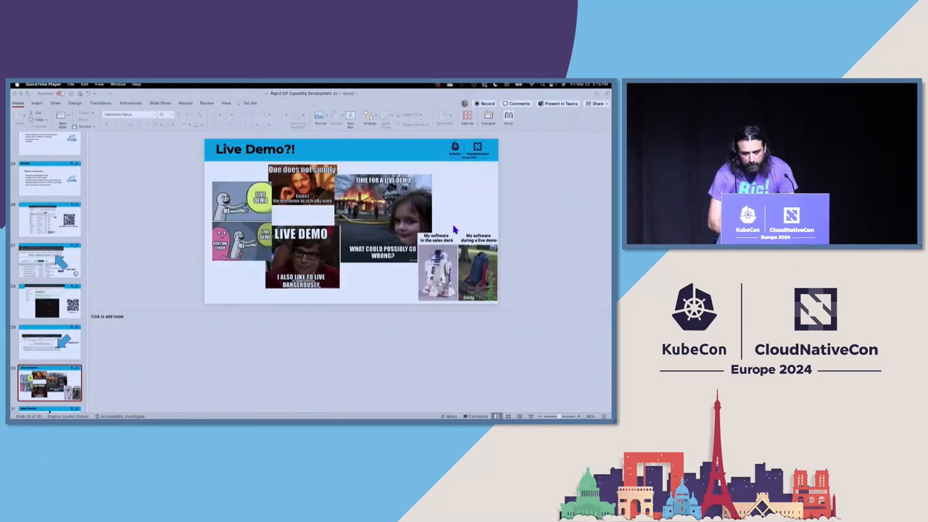
{"action": "key", "text": "ctrl+Up"}
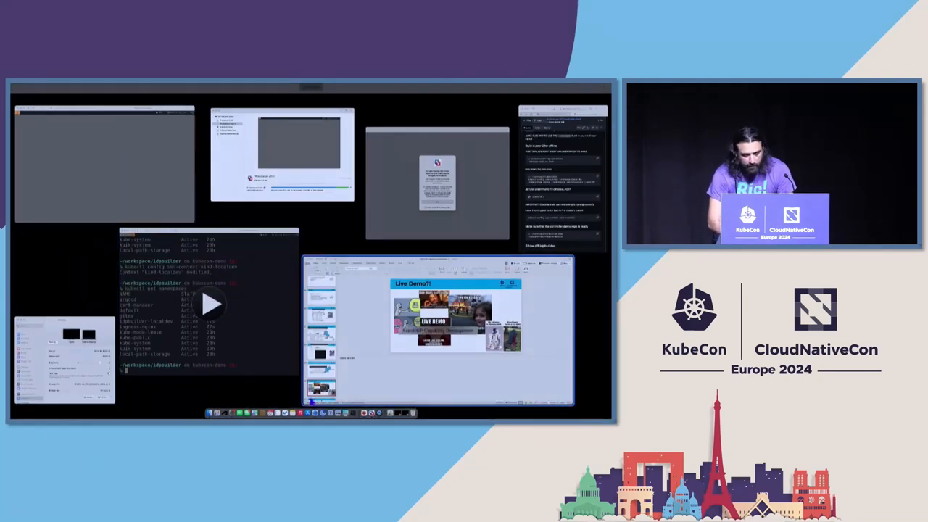
{"action": "left_click", "coordinate": [355, 346]}
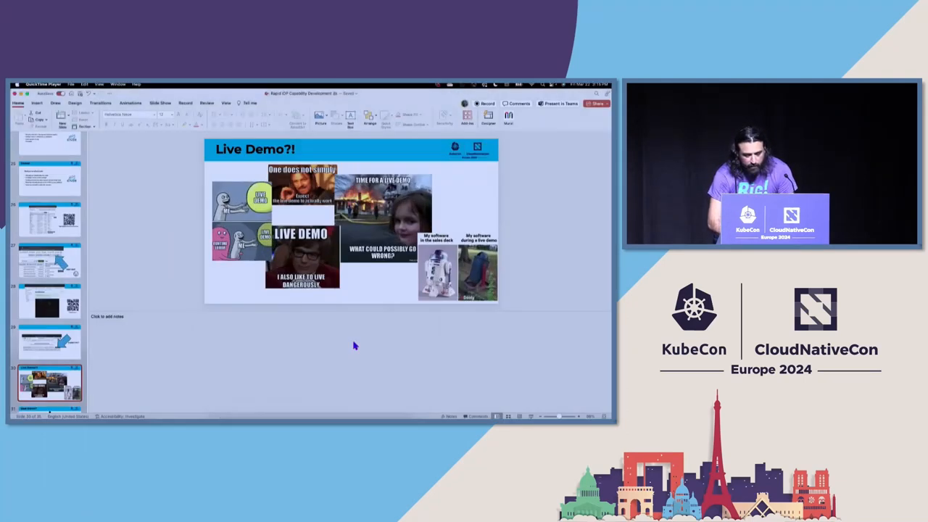
{"action": "key", "text": "super+Tab"}
{"action": "key", "text": "ctrl+Up"}
{"action": "key", "text": "ctrl+Up"}
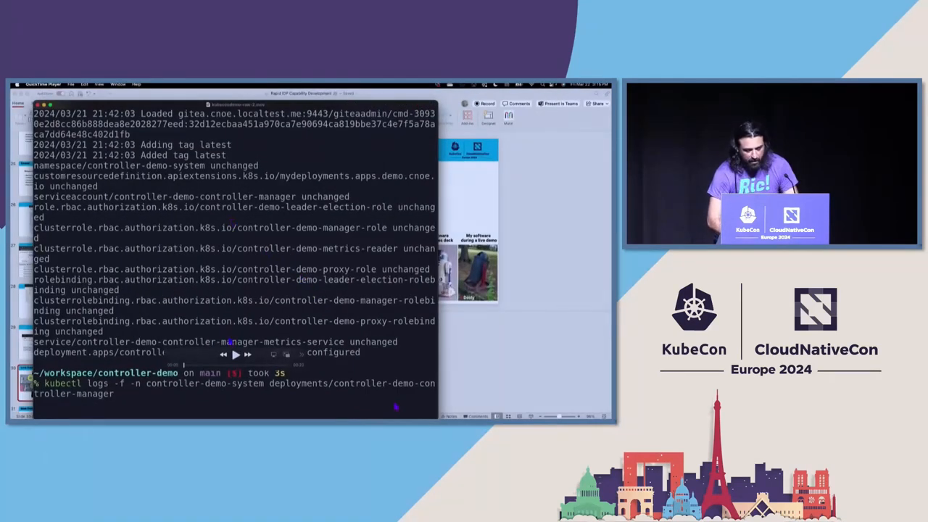
{"action": "key", "text": "space"}
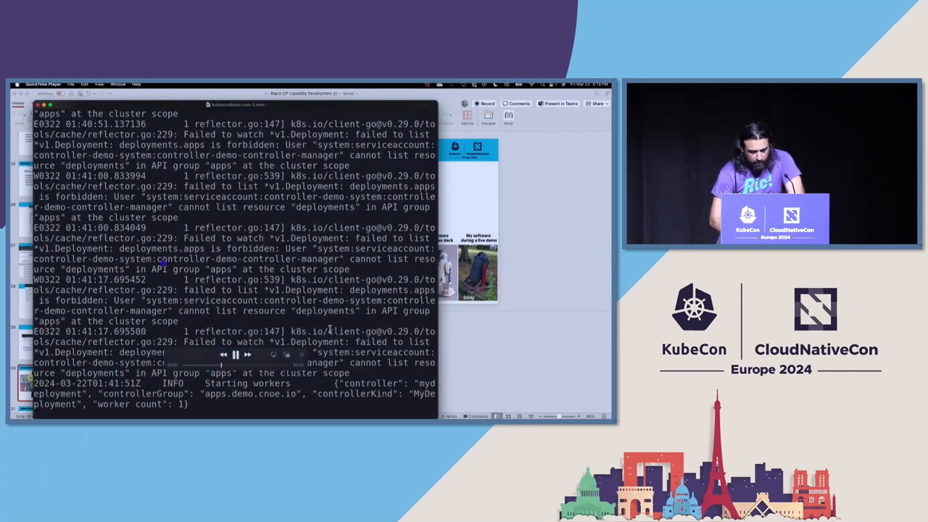
Close the video, return to the slides and reopen the recorded demo video
{"action": "left_click", "coordinate": [39, 105]}
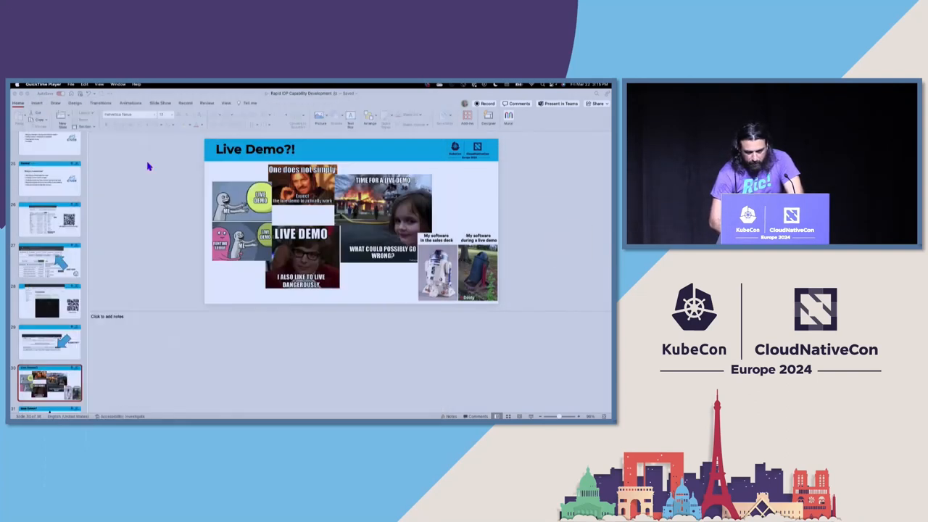
{"action": "key", "text": "ctrl+Up"}
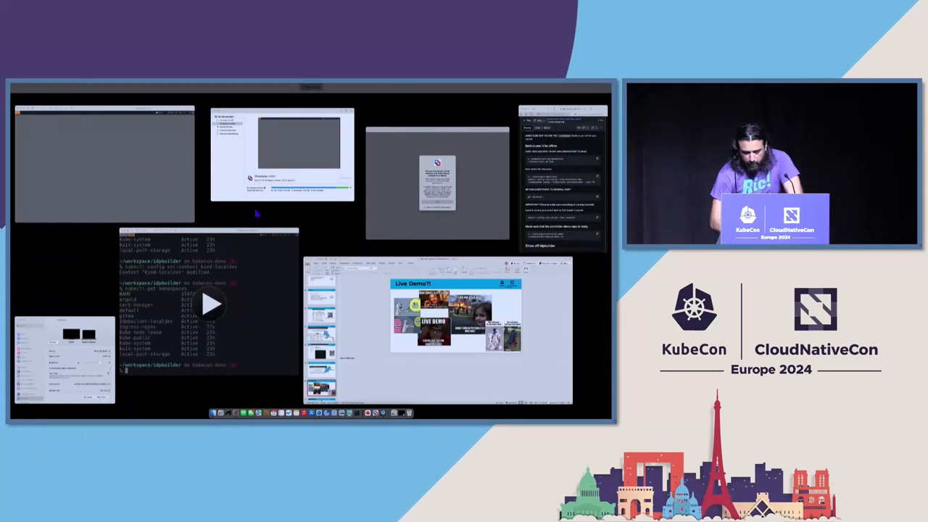
{"action": "left_click", "coordinate": [255, 213]}
{"action": "right_click", "coordinate": [256, 213]}
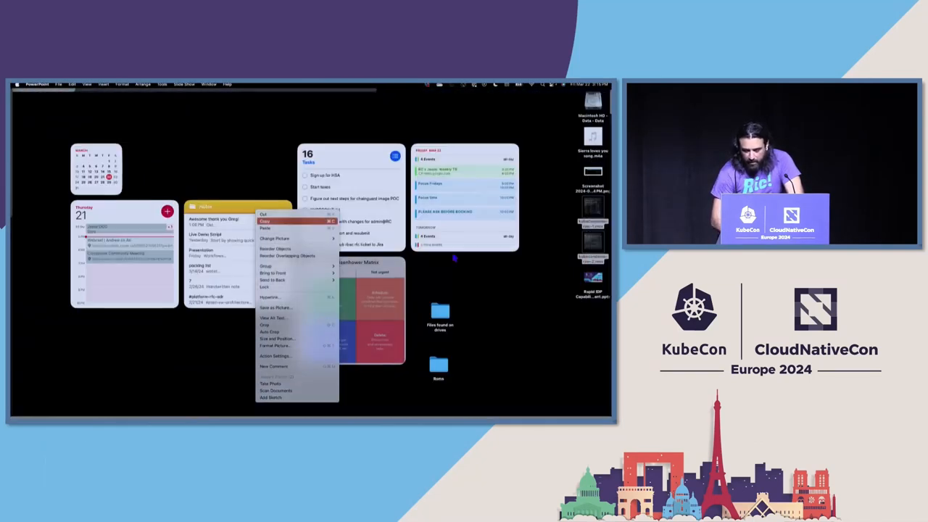
{"action": "double_click", "coordinate": [593, 239]}
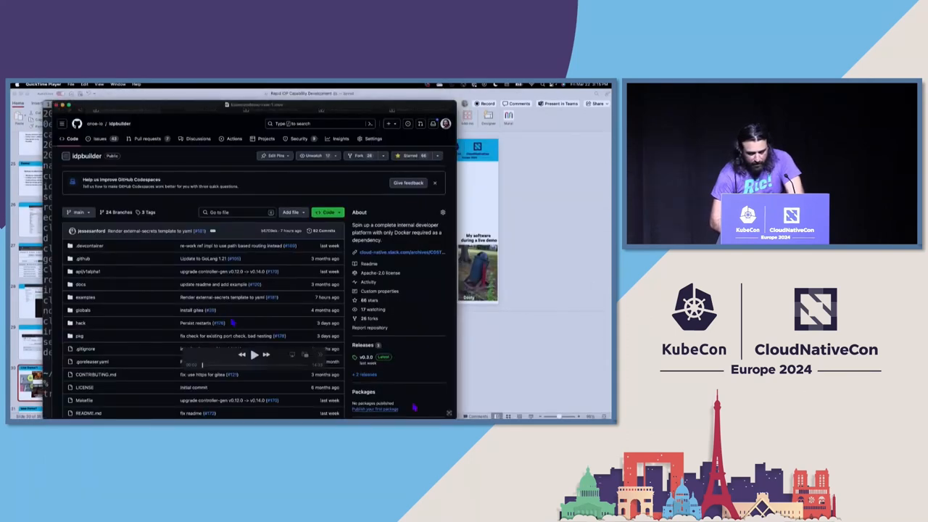
Skip the video ahead to the terminal namespace listing and make it full screen
{"action": "left_click", "coordinate": [215, 365]}
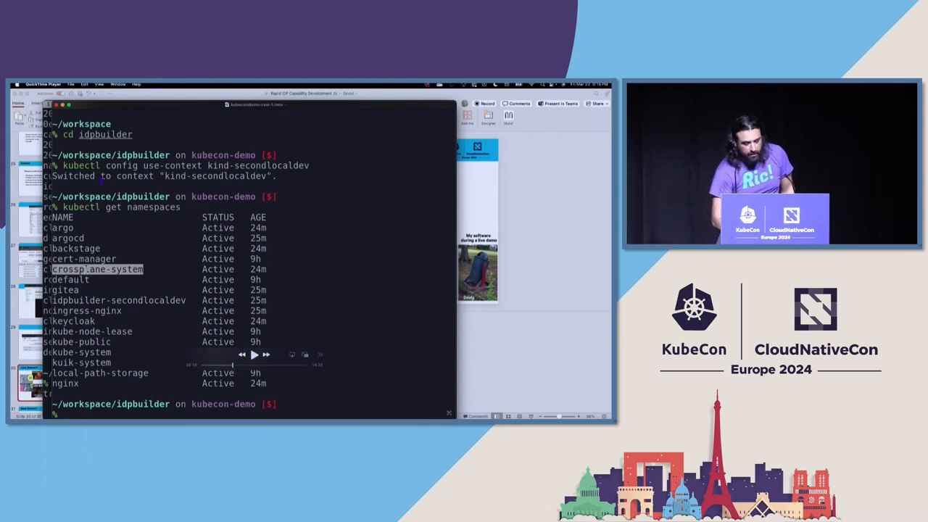
{"action": "key", "text": "ctrl+super+f"}
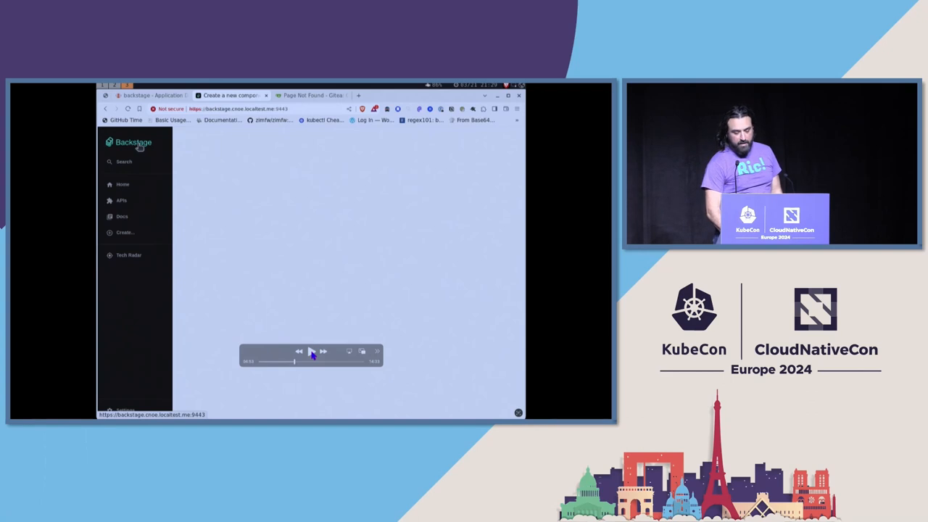
Pause and resume the demo video around the Backstage CNOE Catalog section
{"action": "left_click", "coordinate": [312, 353]}
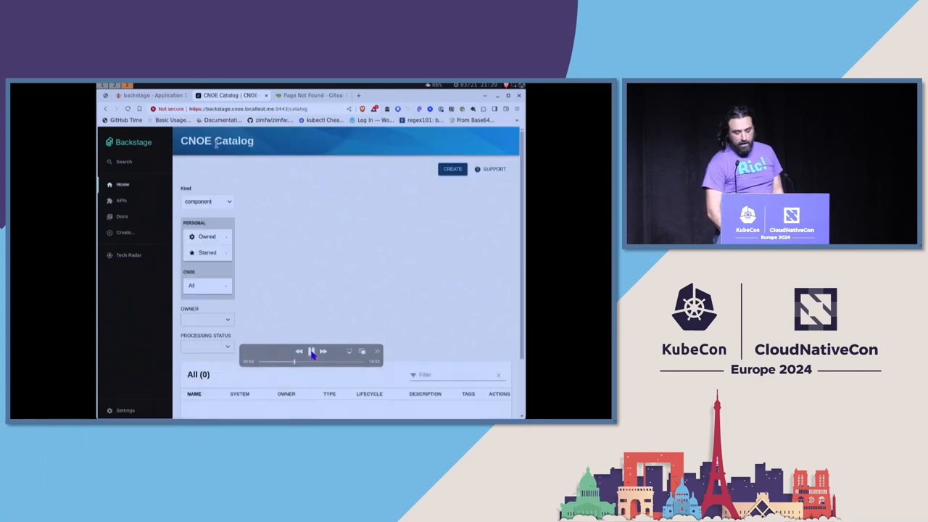
{"action": "left_click", "coordinate": [313, 355]}
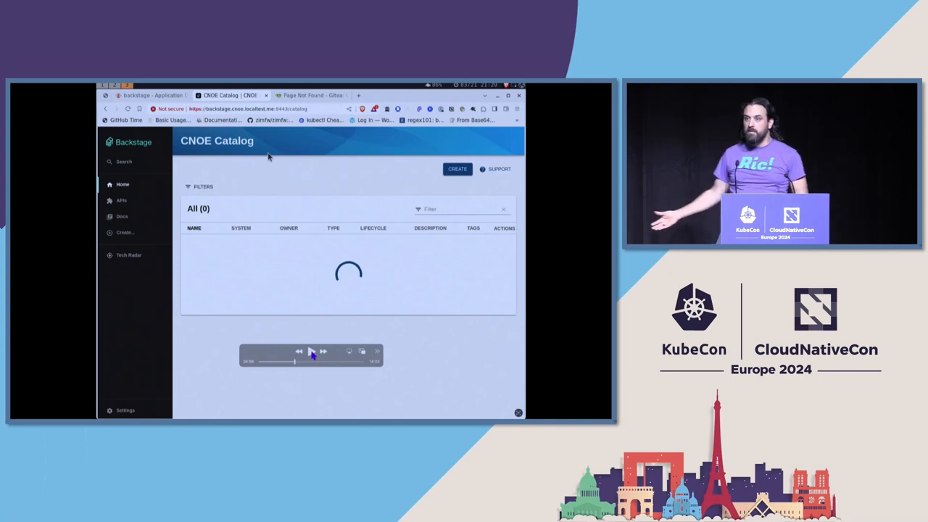
{"action": "left_click", "coordinate": [312, 353]}
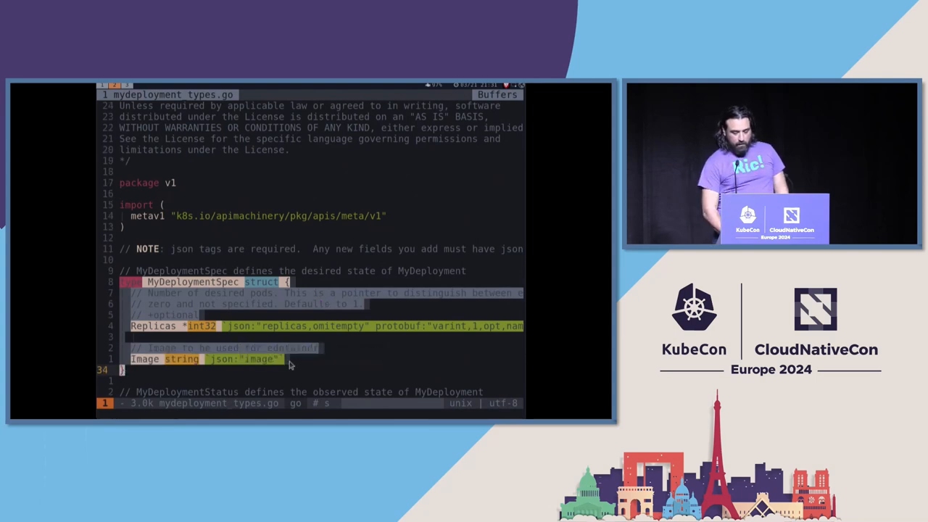
Leave the current mode while the demo shows the MyDeploymentSpec struct in Neovim
{"action": "key", "text": "Escape"}
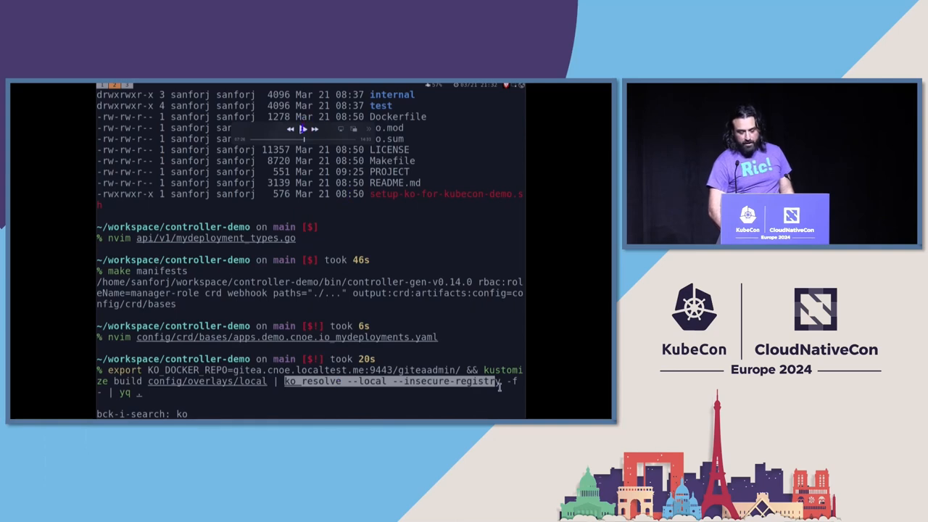
Pause the demo, move the player controls aside and highlight the full container image reference
{"action": "left_click", "coordinate": [458, 400]}
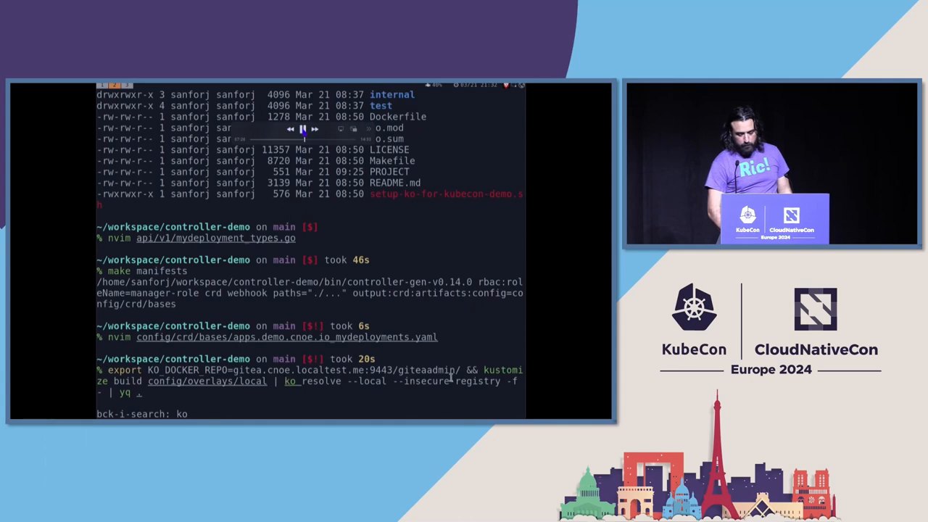
{"action": "key", "text": "Return"}
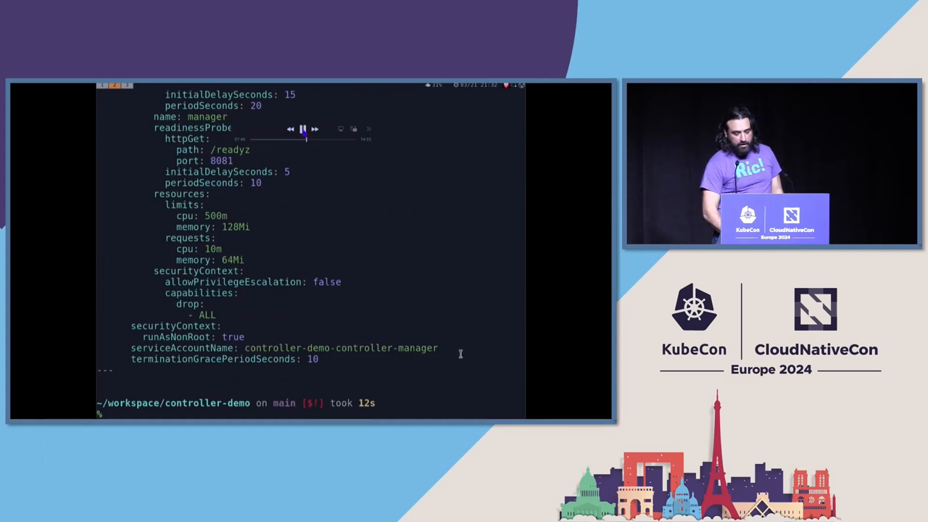
{"action": "scroll", "coordinate": [423, 282], "scroll_direction": "up", "scroll_amount": 5}
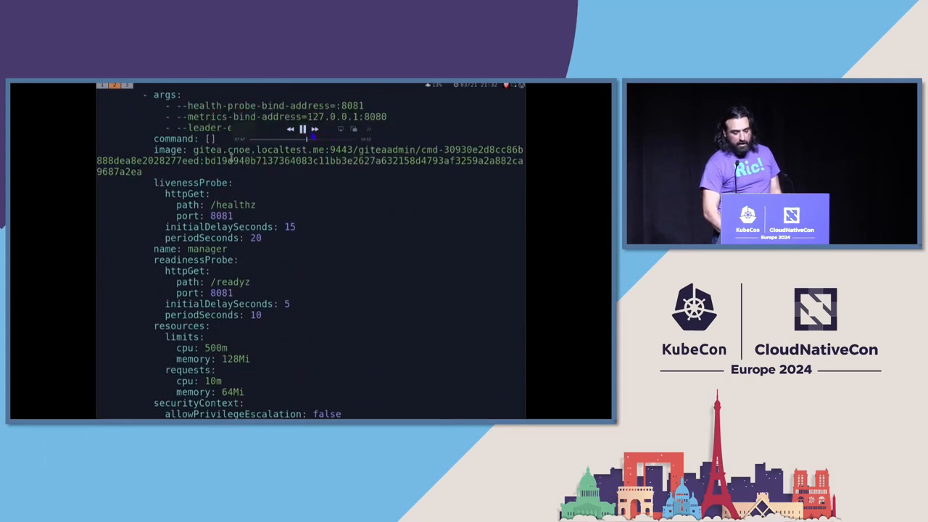
{"action": "key", "text": "space"}
{"action": "left_click_drag", "start_coordinate": [324, 135], "coordinate": [445, 230]}
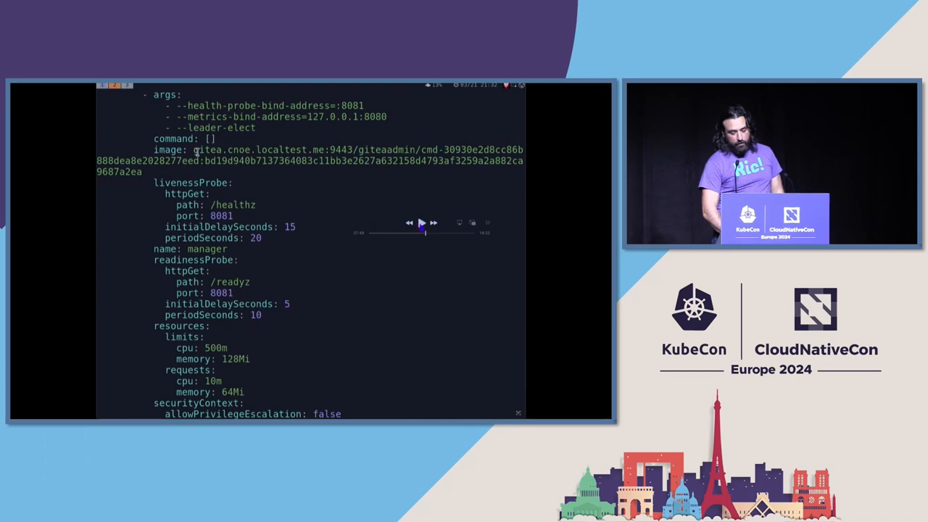
{"action": "left_click_drag", "start_coordinate": [197, 152], "coordinate": [144, 175]}
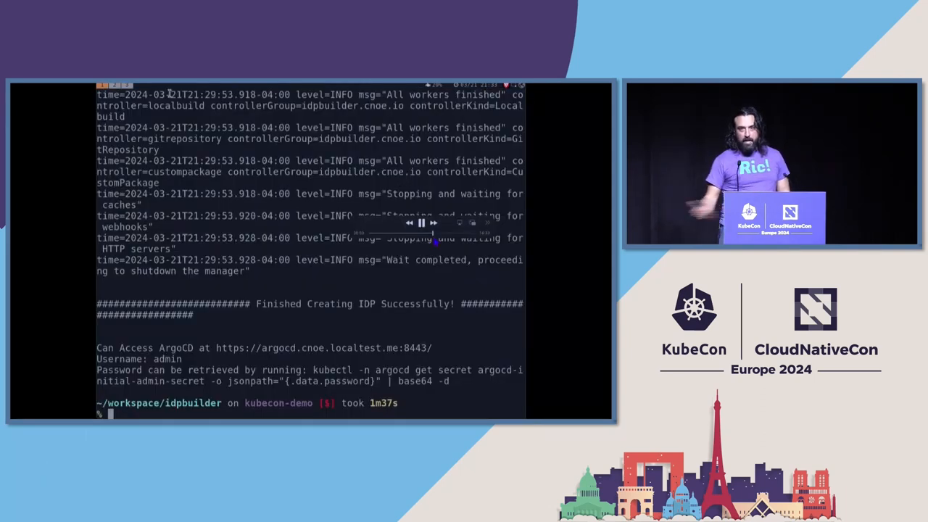
{"action": "key", "text": "super+Tab"}
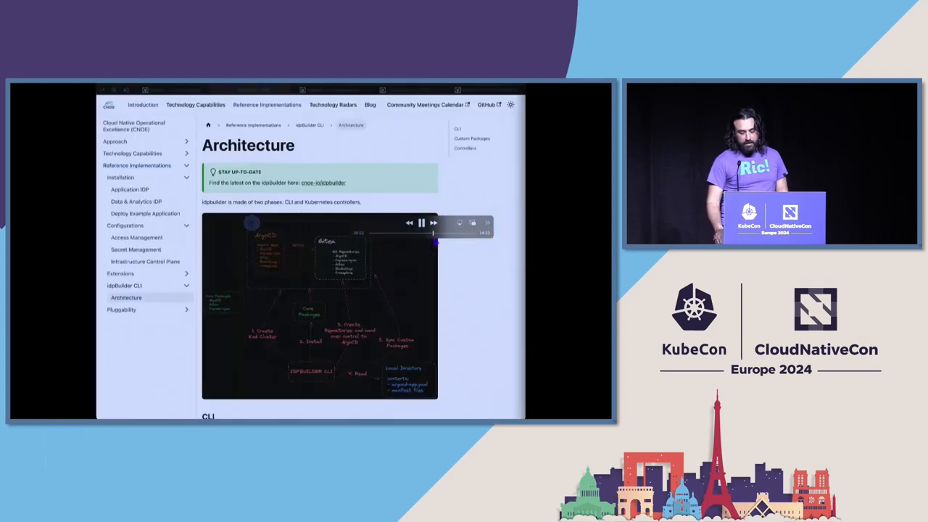
{"action": "left_click_drag", "start_coordinate": [433, 239], "coordinate": [433, 238]}
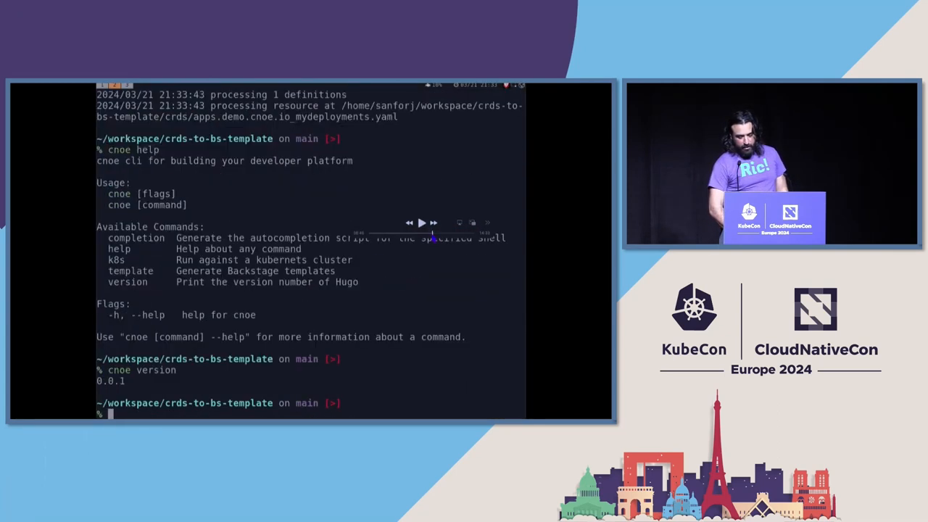
{"action": "left_click_drag", "start_coordinate": [434, 239], "coordinate": [434, 239]}
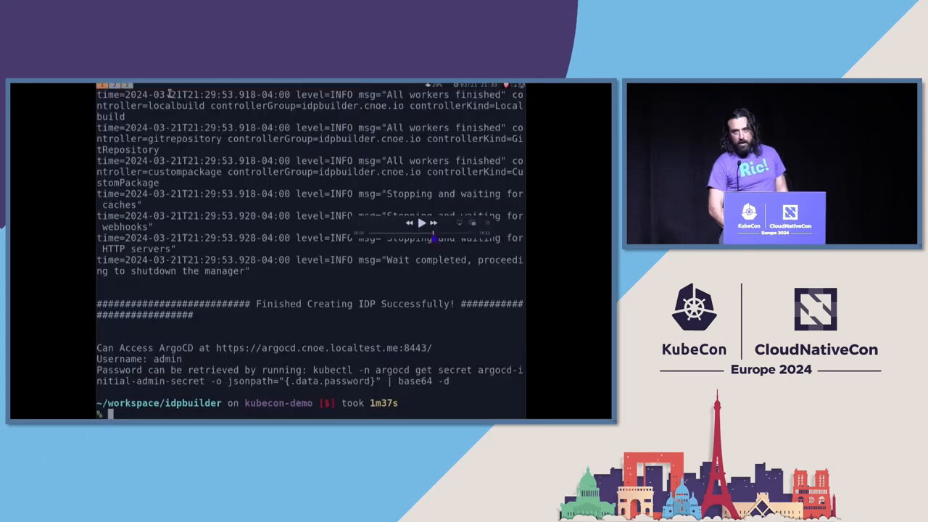
{"action": "key", "text": "space"}
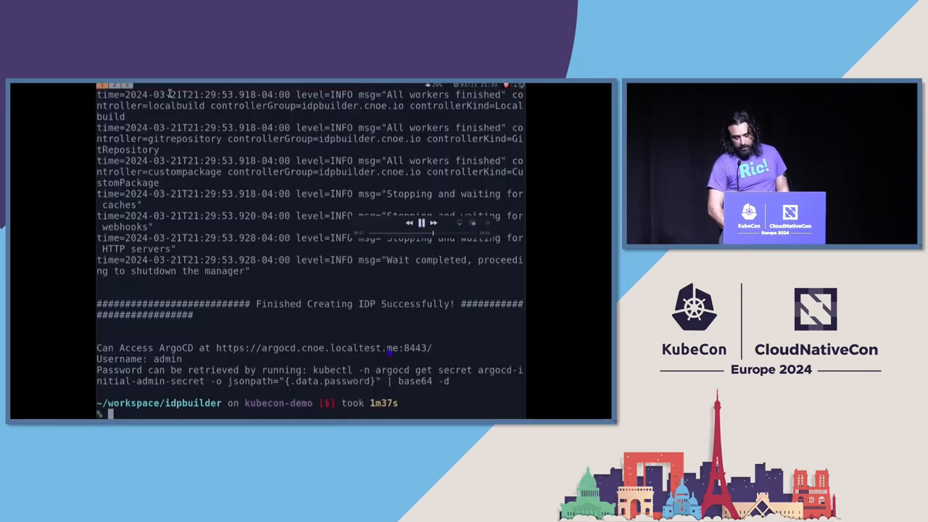
{"action": "key", "text": "super+Tab"}
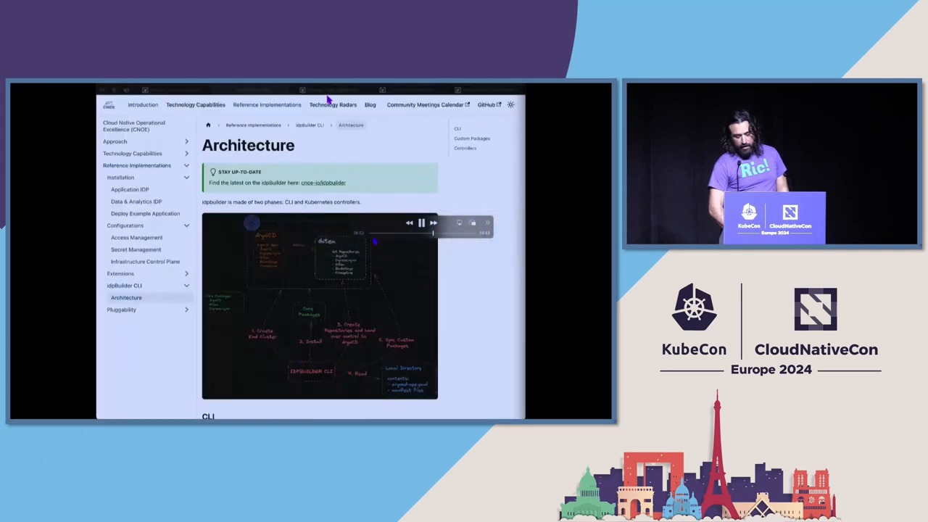
Show the idpbuilder v0.3.0 release changelog, then switch to the cnoe-cli repository
{"action": "left_click", "coordinate": [333, 93]}
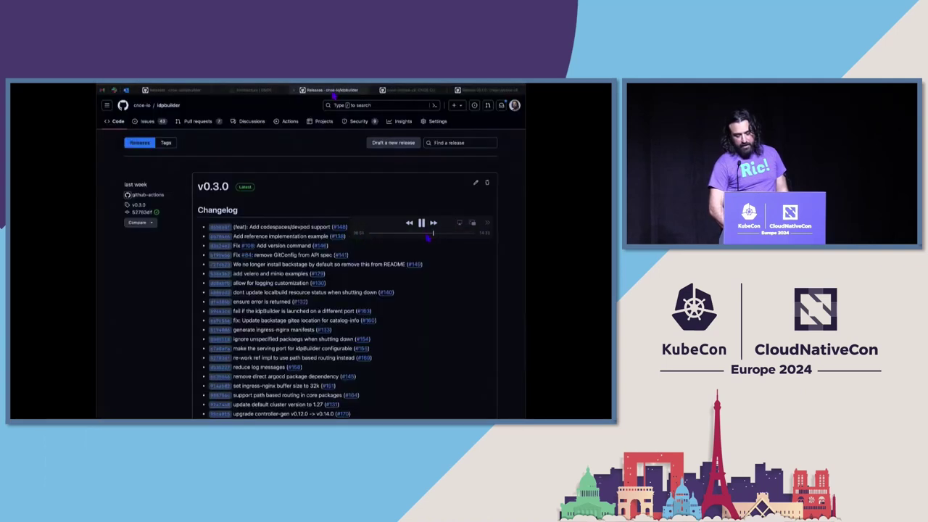
{"action": "left_click", "coordinate": [413, 92]}
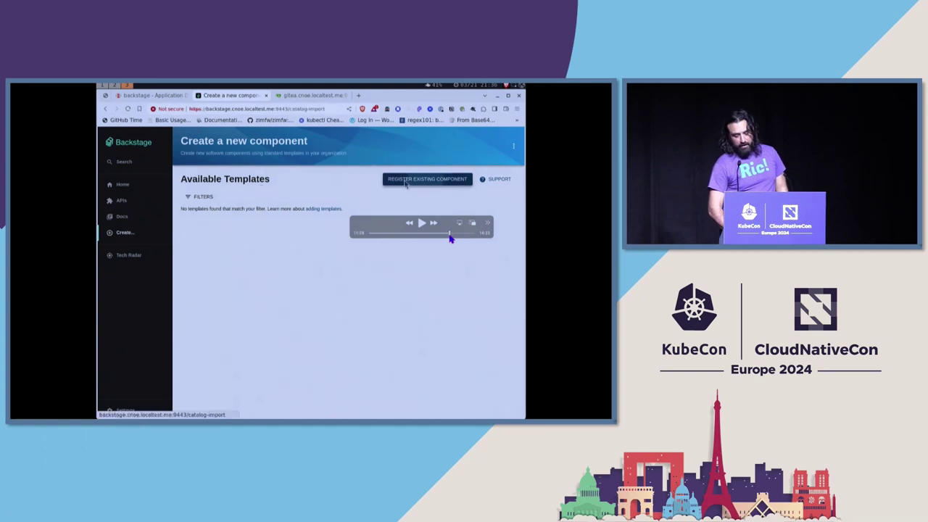
Skip the demo forward and choose the Deploy Custom Resources template in Backstage
{"action": "key", "text": "Right"}
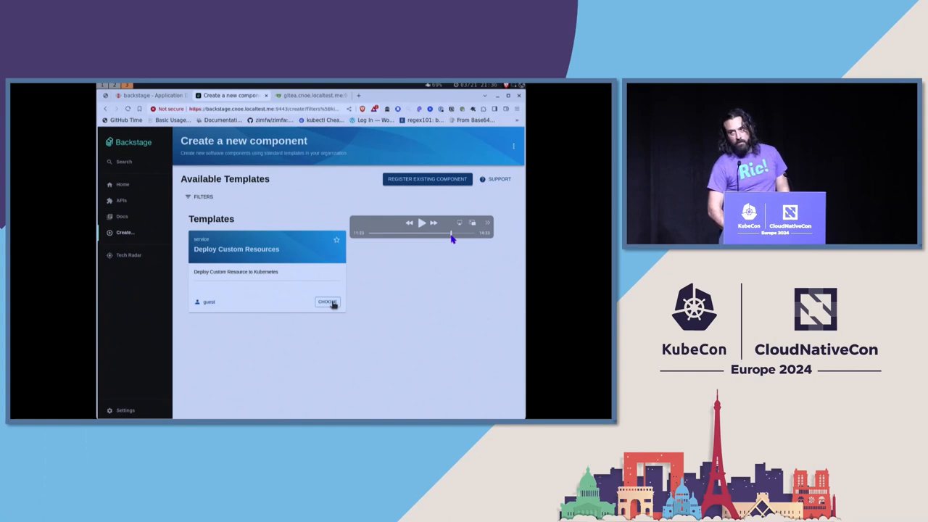
{"action": "left_click", "coordinate": [328, 302]}
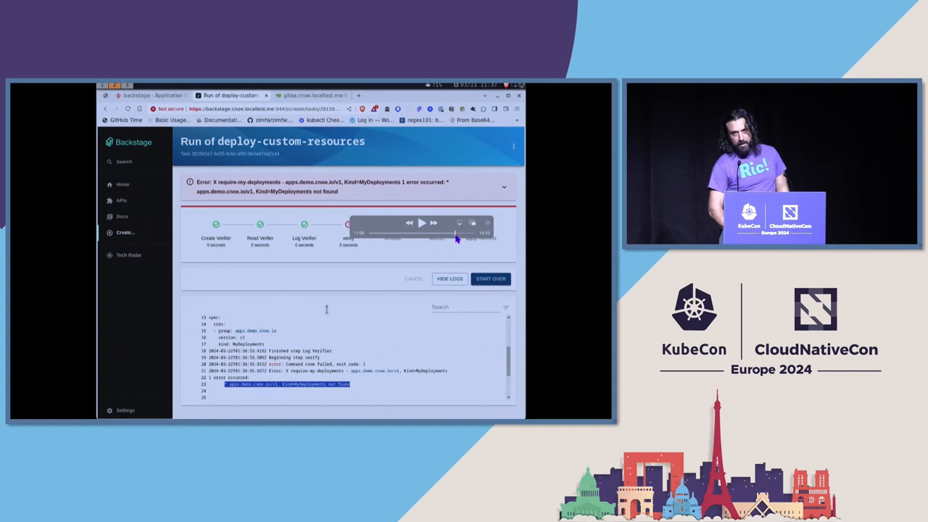
Jump the recording ahead to the git push step, then back to the kubectl logs output
{"action": "left_click", "coordinate": [456, 234]}
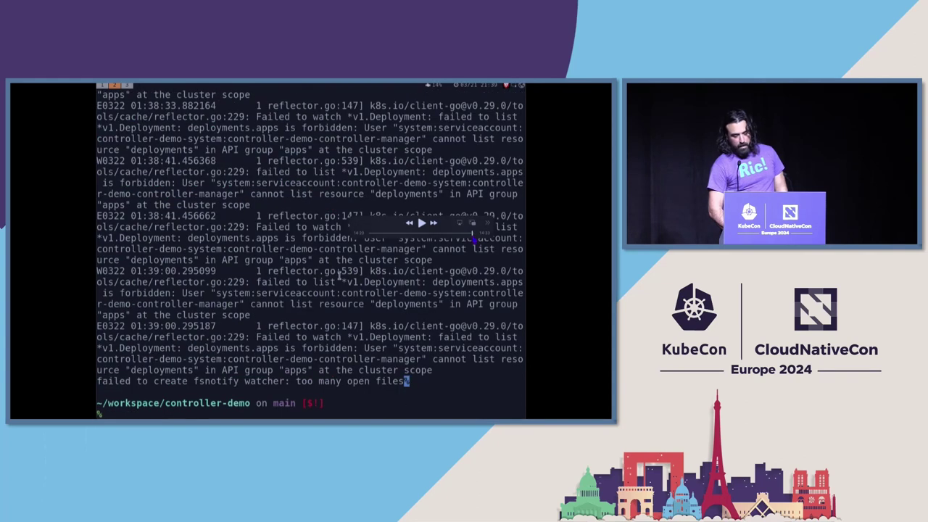
{"action": "left_click", "coordinate": [473, 239]}
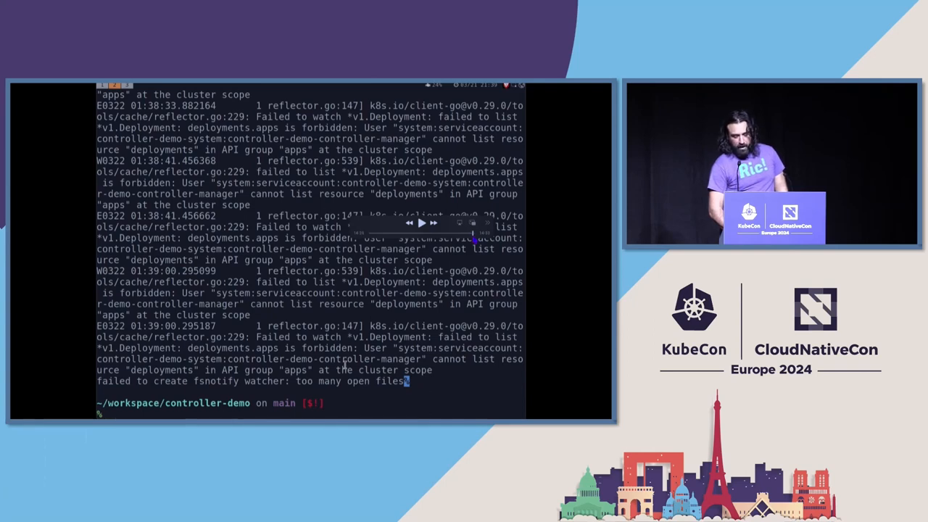
Leave QuickTime playback and bring the Linux VM forward, dismissing the problem report prompt
{"action": "key", "text": "super+Tab"}
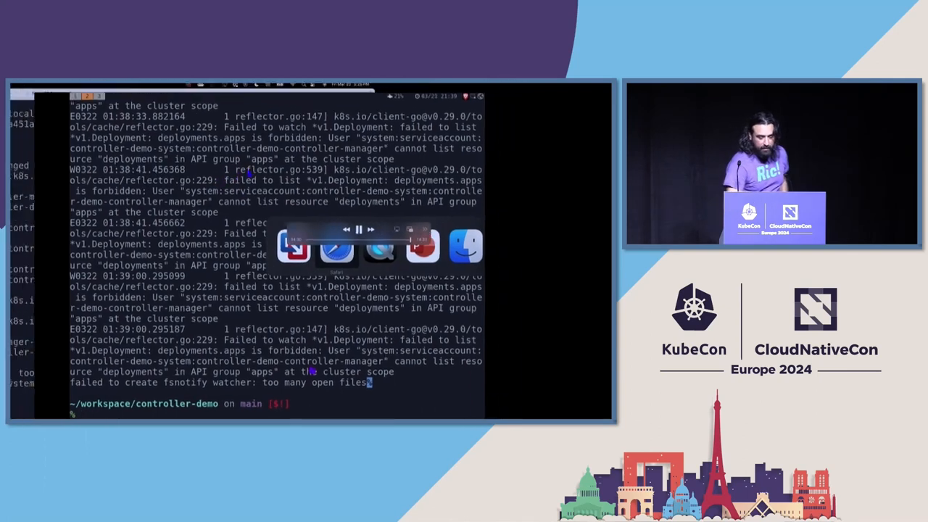
{"action": "key", "text": "Escape"}
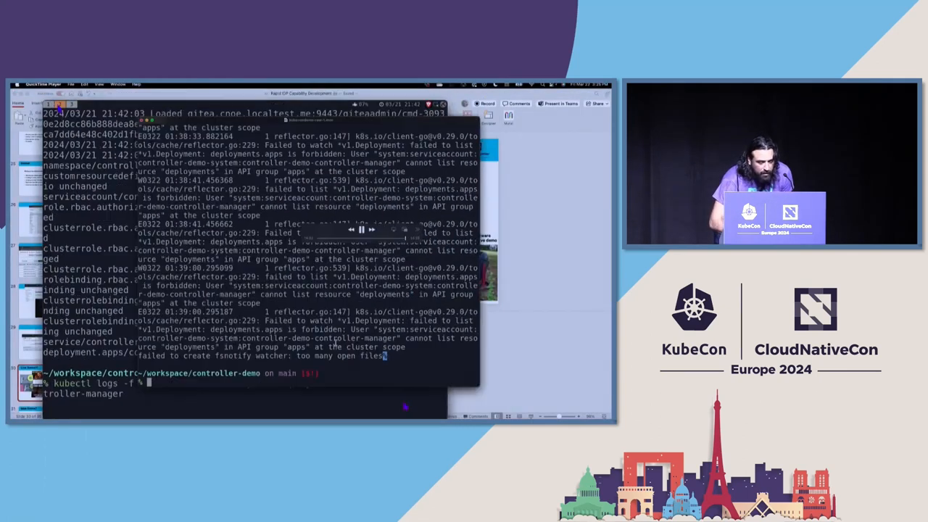
{"action": "key", "text": "super+w"}
{"action": "key", "text": "super+w"}
{"action": "key", "text": "ctrl+Up"}
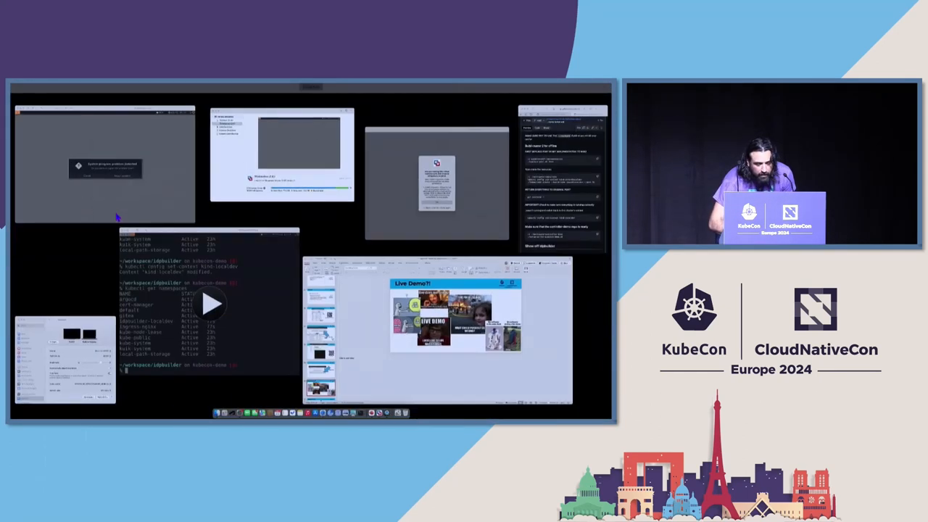
{"action": "left_click", "coordinate": [181, 206]}
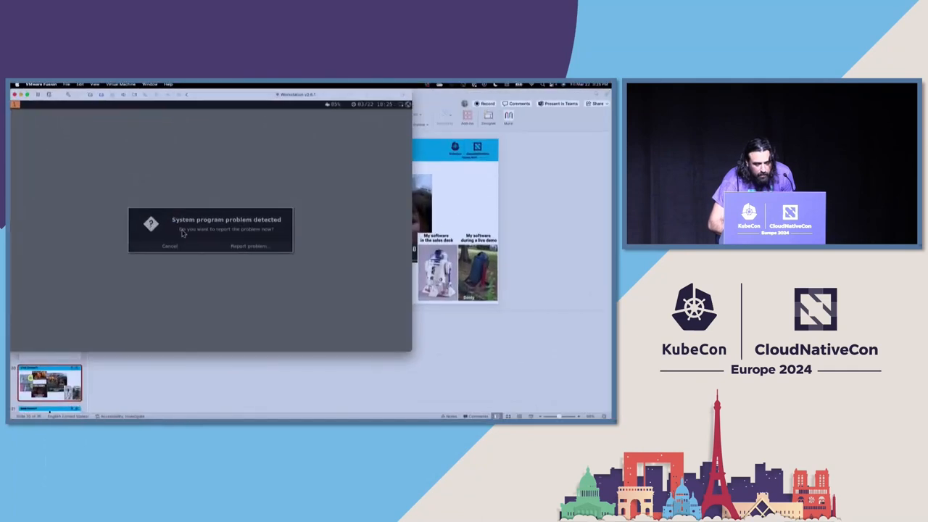
{"action": "left_click", "coordinate": [196, 251]}
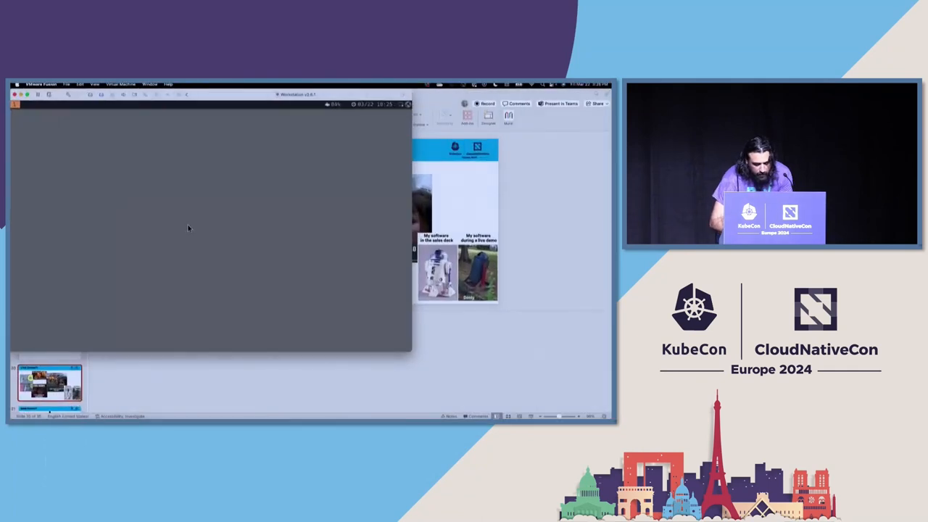
In a new VM terminal, run kubectl config get-contexts from shell history
{"action": "key", "text": "ctrl+alt+t"}
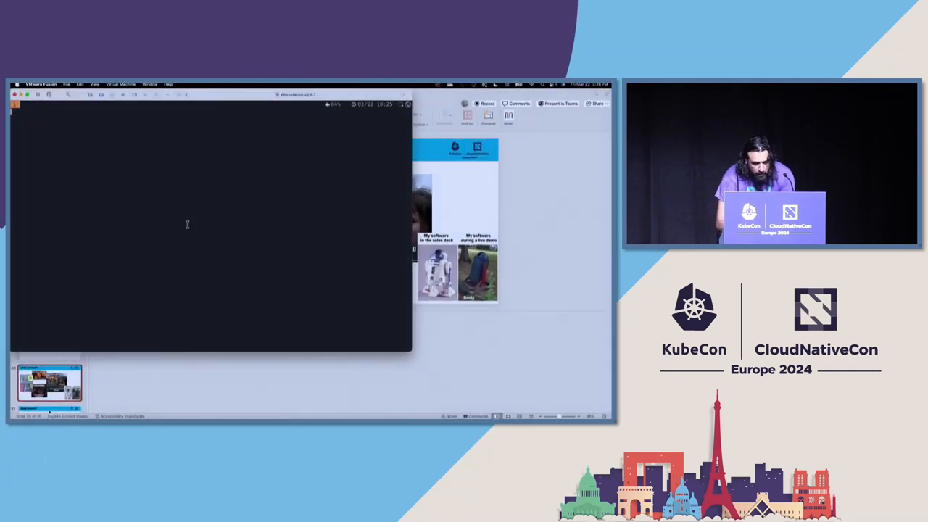
{"action": "type", "text": "kubectl get namespaces"}
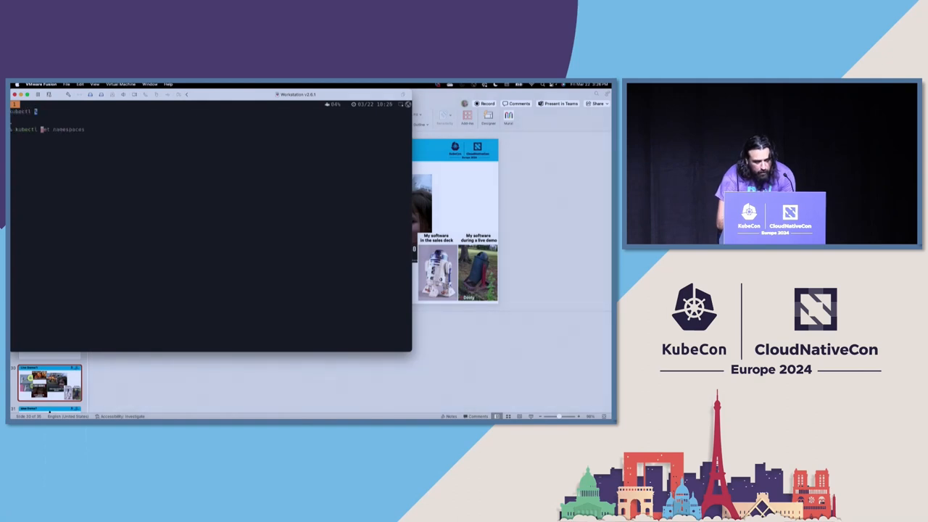
{"action": "key", "text": "BackSpace"}
{"action": "key", "text": "BackSpace"}
{"action": "key", "text": "BackSpace"}
{"action": "type", "text": "confi"}
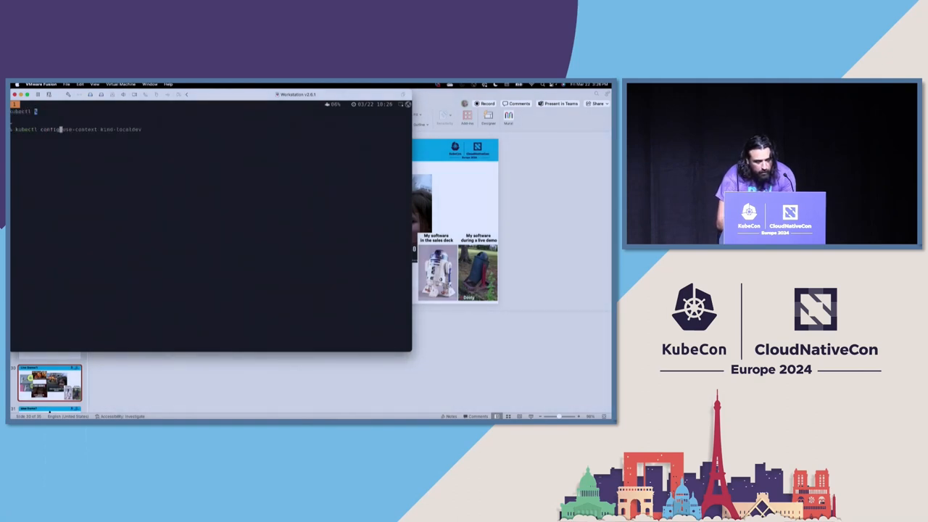
{"action": "type", "text": " get-"}
{"action": "key", "text": "Right"}
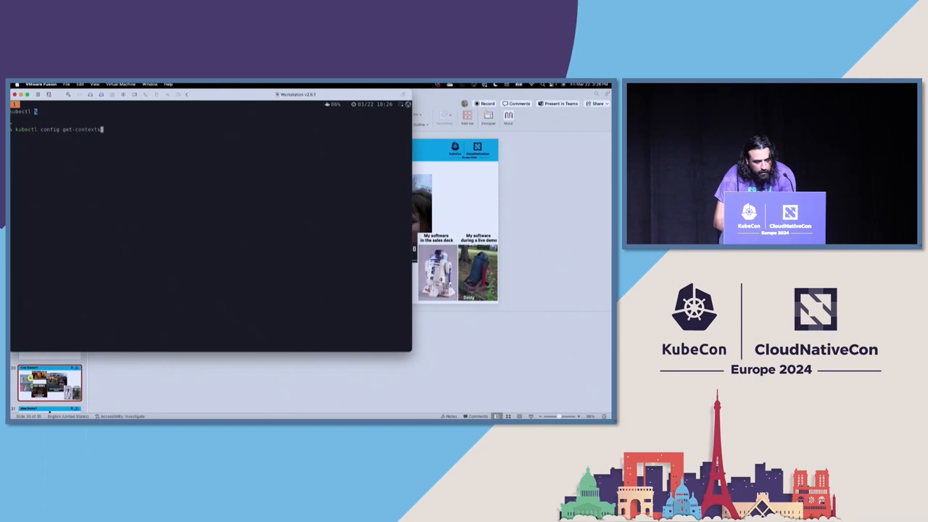
{"action": "key", "text": "Return"}
{"action": "type", "text": "ubectl "}
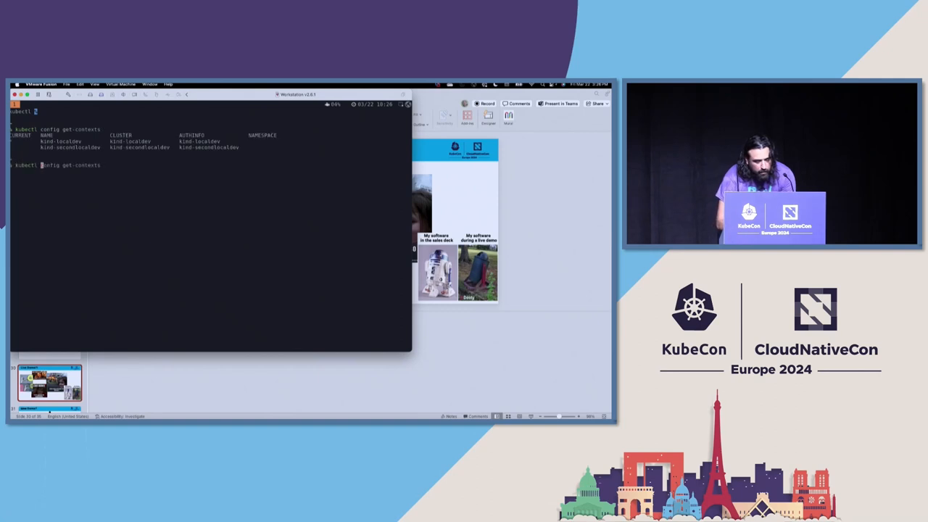
{"action": "type", "text": "get namespaces"}
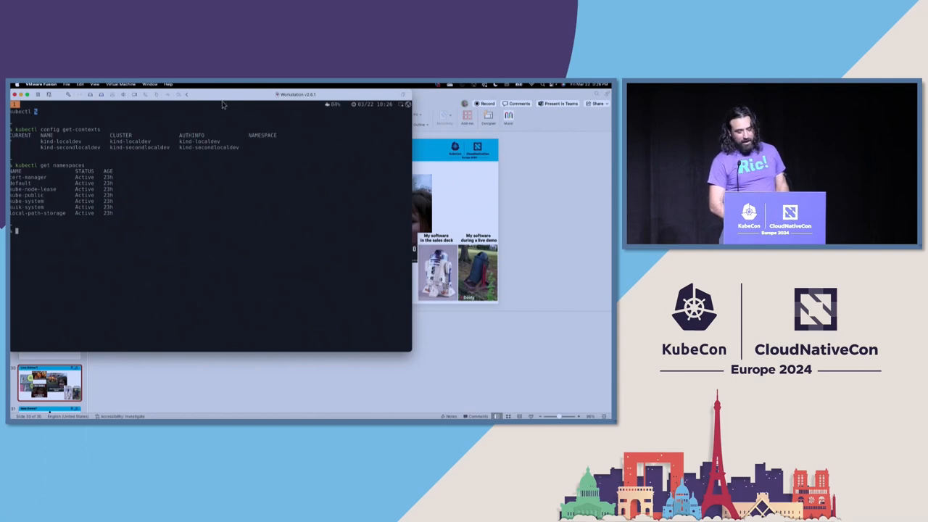
Move the VMware Fusion window slightly right and down over the PowerPoint deck
{"action": "left_click_drag", "start_coordinate": [222, 104], "coordinate": [288, 130]}
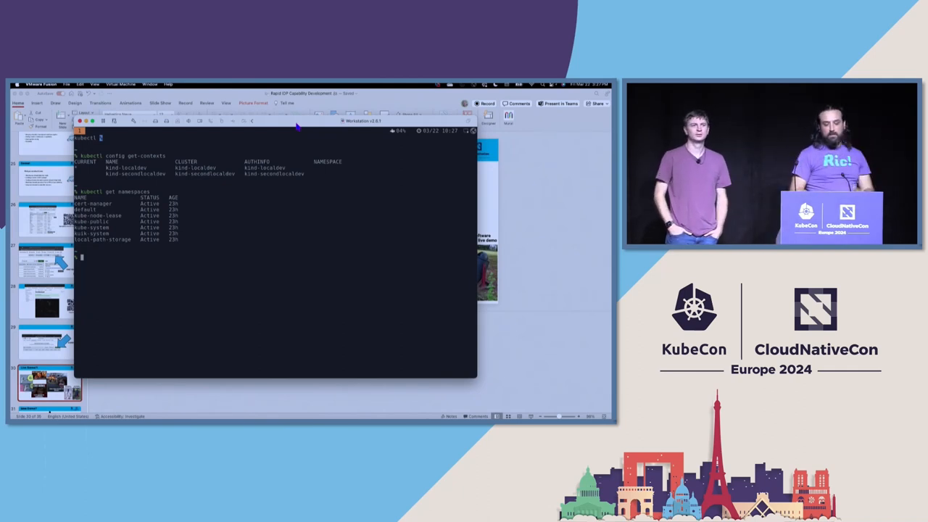
{"action": "type", "text": "/"}
From ~/workspace/idpbuilder, run idpbuilder create --build-name secondlocaldev --port 8443 --package-dir examples/ref-implementation
{"action": "key", "text": "BackSpace"}
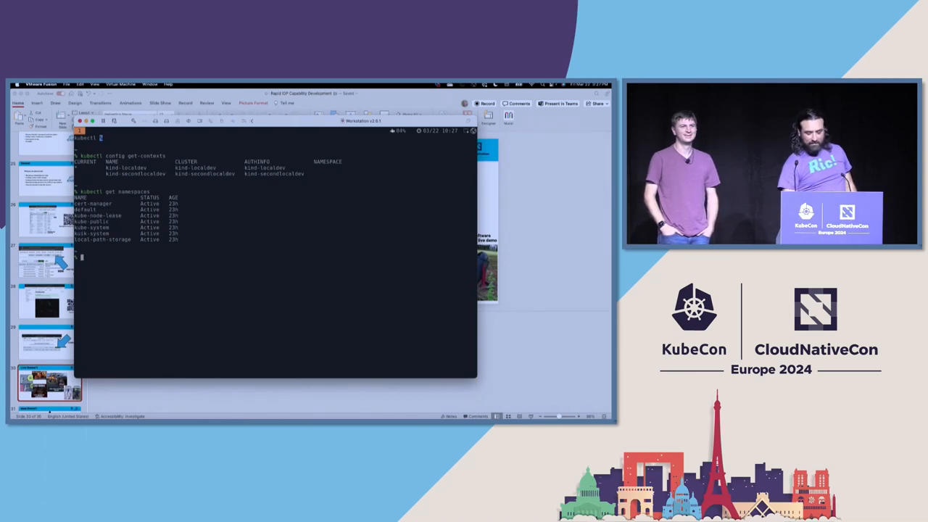
{"action": "type", "text": "i"}
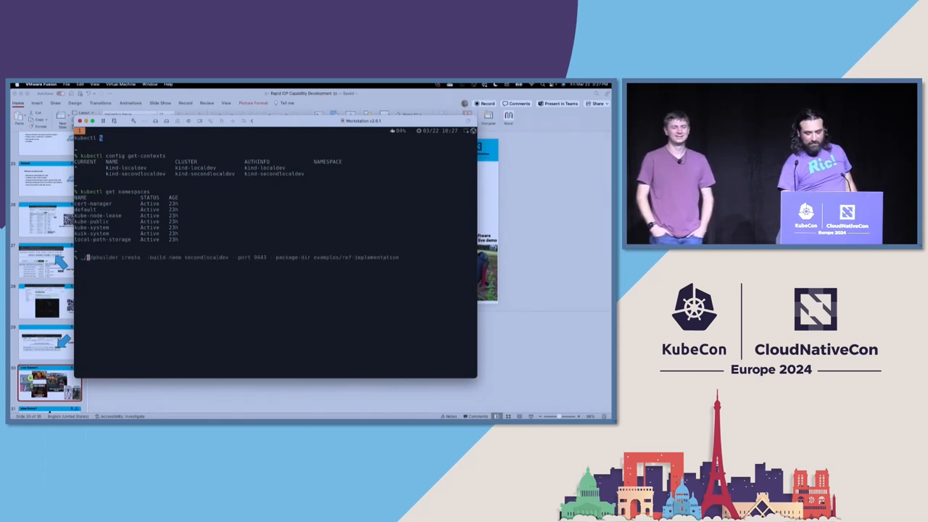
{"action": "key", "text": "Right"}
{"action": "key", "text": "Return"}
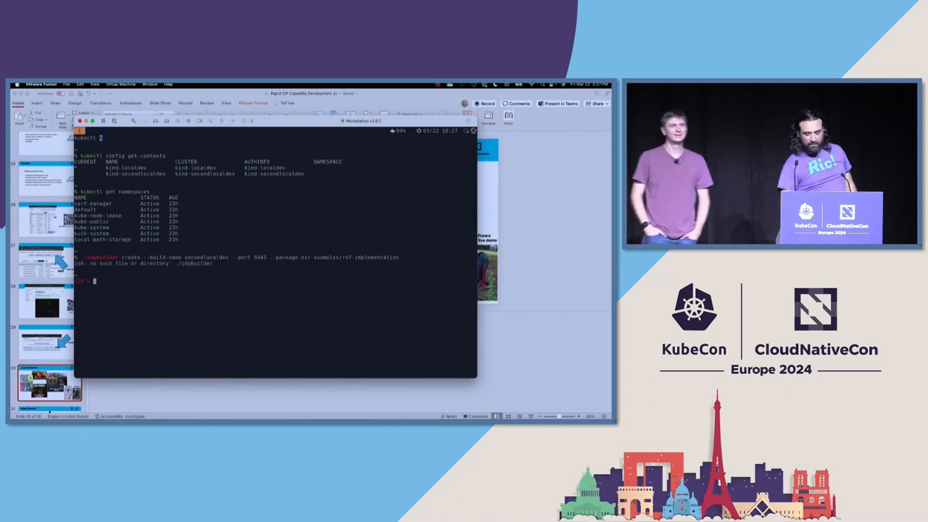
{"action": "type", "text": "cd "}
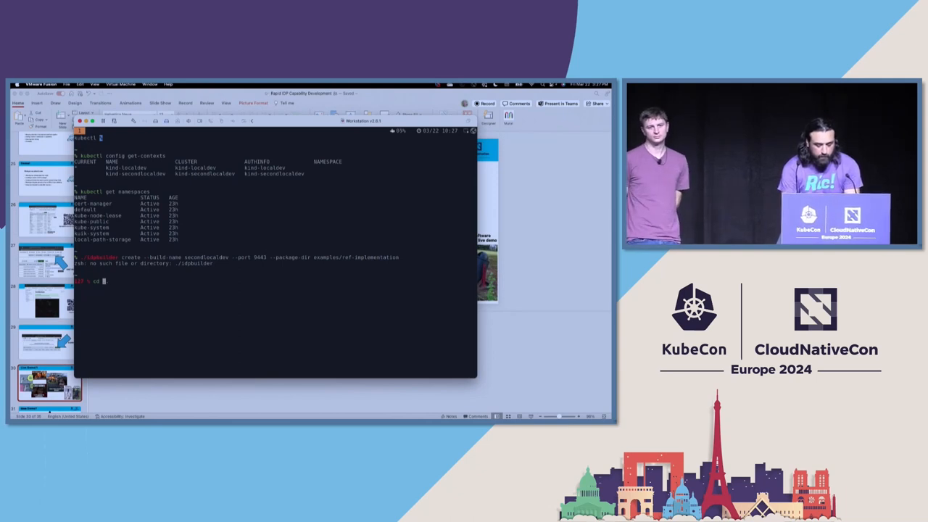
{"action": "type", "text": "~/"}
{"action": "key", "text": "Right"}
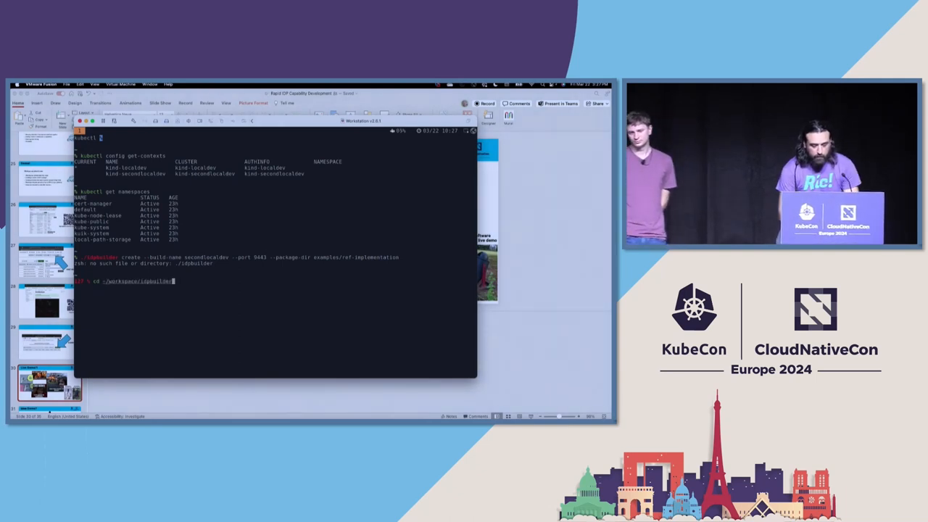
{"action": "key", "text": "Return"}
{"action": "type", "text": "./idpbuilder"}
{"action": "key", "text": "Right"}
{"action": "key", "text": "Return"}
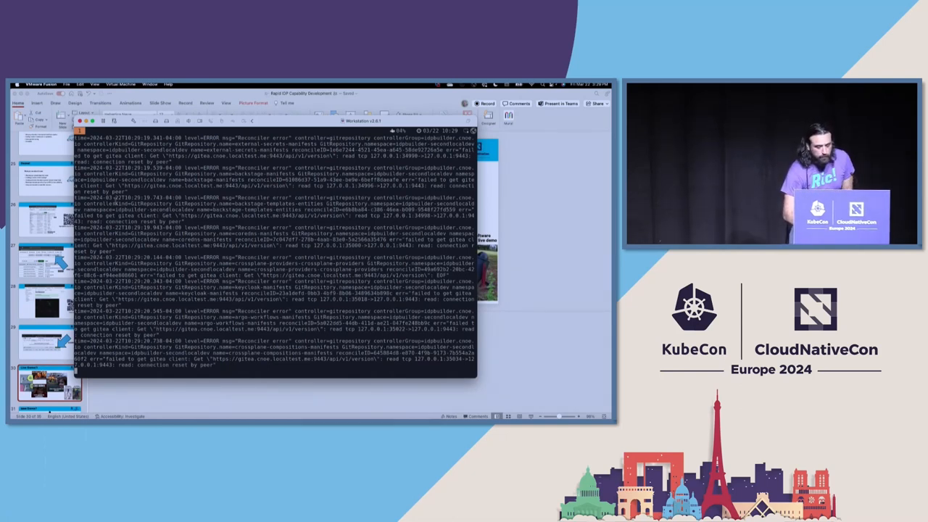
{"action": "scroll", "coordinate": [48, 272], "scroll_direction": "down", "scroll_amount": 5}
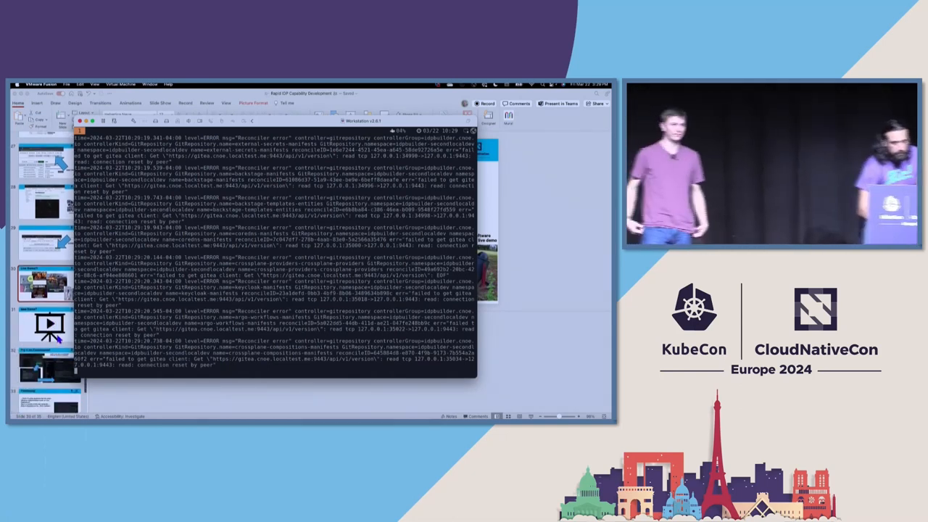
{"action": "scroll", "coordinate": [48, 272], "scroll_direction": "down", "scroll_amount": 3}
{"action": "scroll", "coordinate": [48, 272], "scroll_direction": "down", "scroll_amount": 2}
Bring the PowerPoint deck to the front for the closing Thanks slide
{"action": "left_click", "coordinate": [57, 389]}
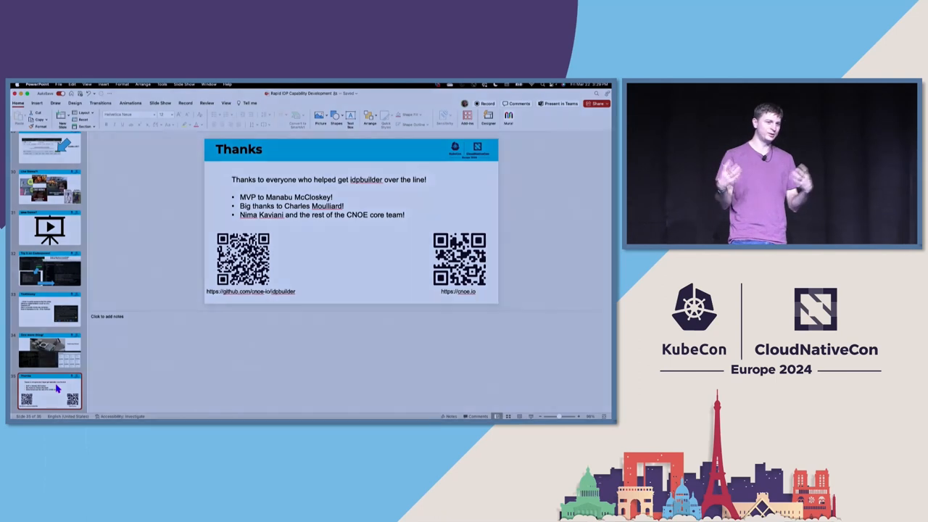